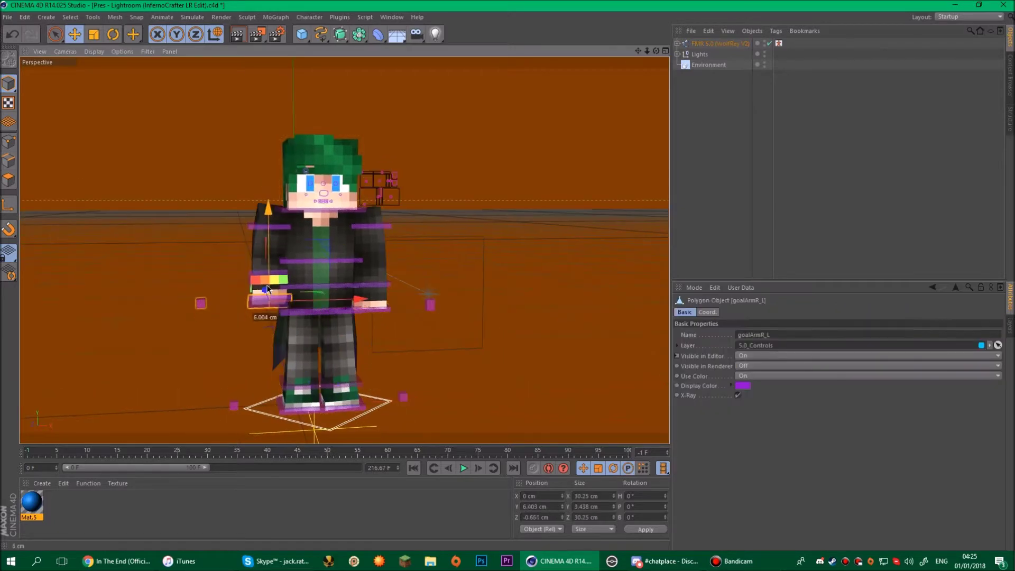
Step: Raise the face rig's mouth control slightly and shift the slider control along the face panel's upper bar
scroll(296, 179, "up", 5)
left_click(74, 33)
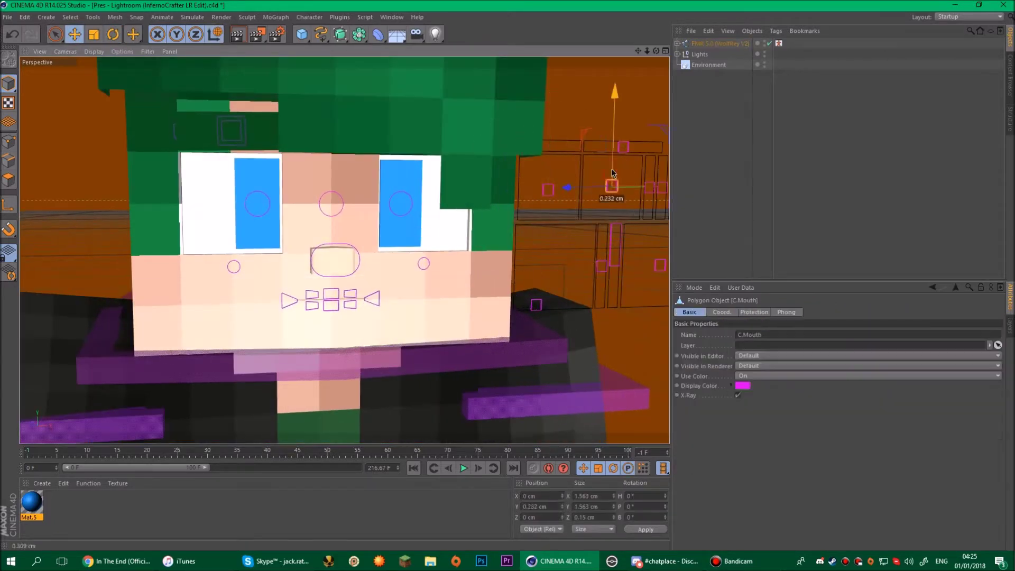
left_click_drag(655, 145, 584, 140)
left_click(584, 140)
scroll(515, 220, "down", 4)
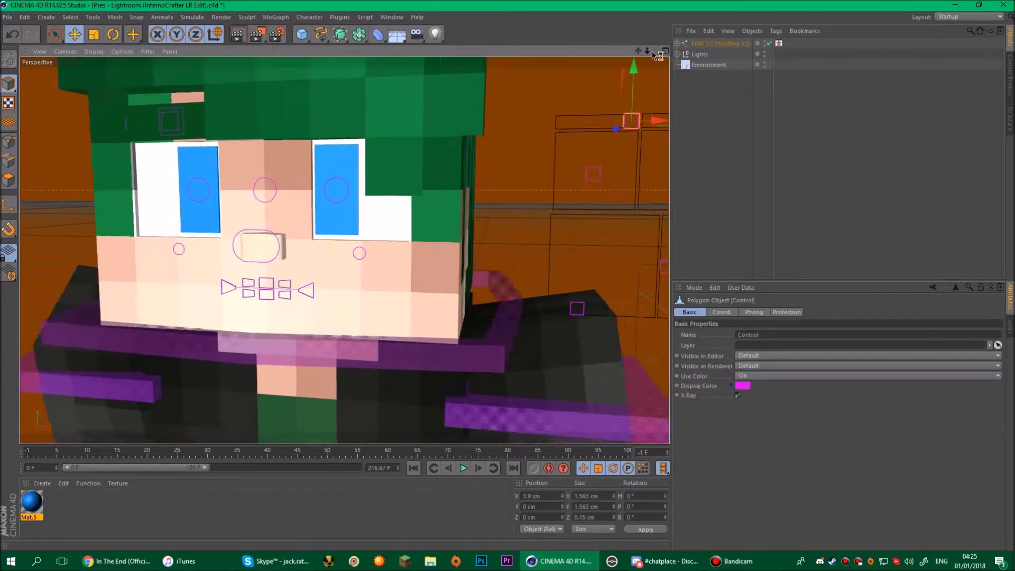
Step: Raise the mouth expression control to about 0.87 cm for a smile and adjust the eye control sideways
left_click_drag(484, 265, 485, 243)
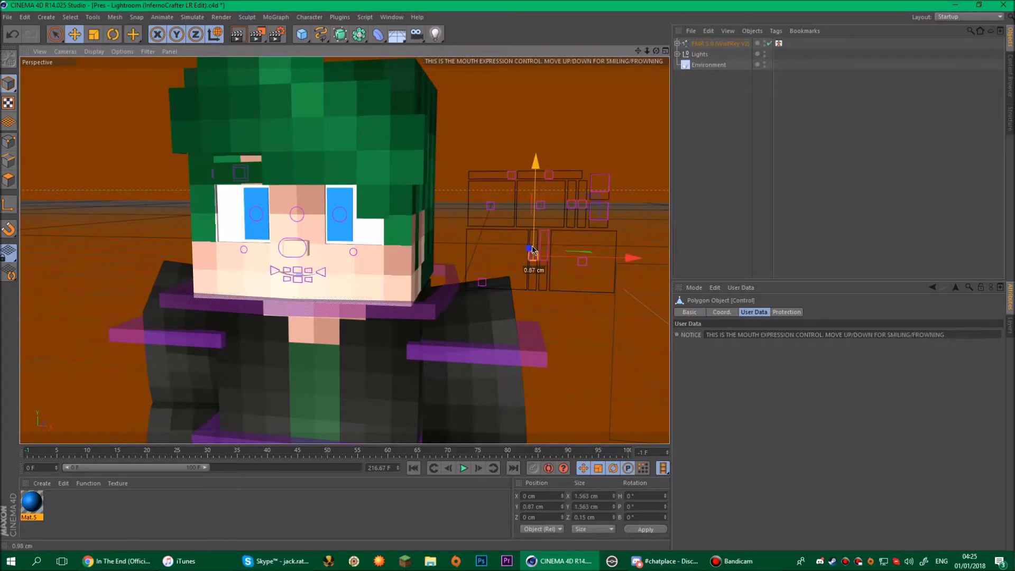
left_click(490, 205)
left_click_drag(491, 206, 512, 208)
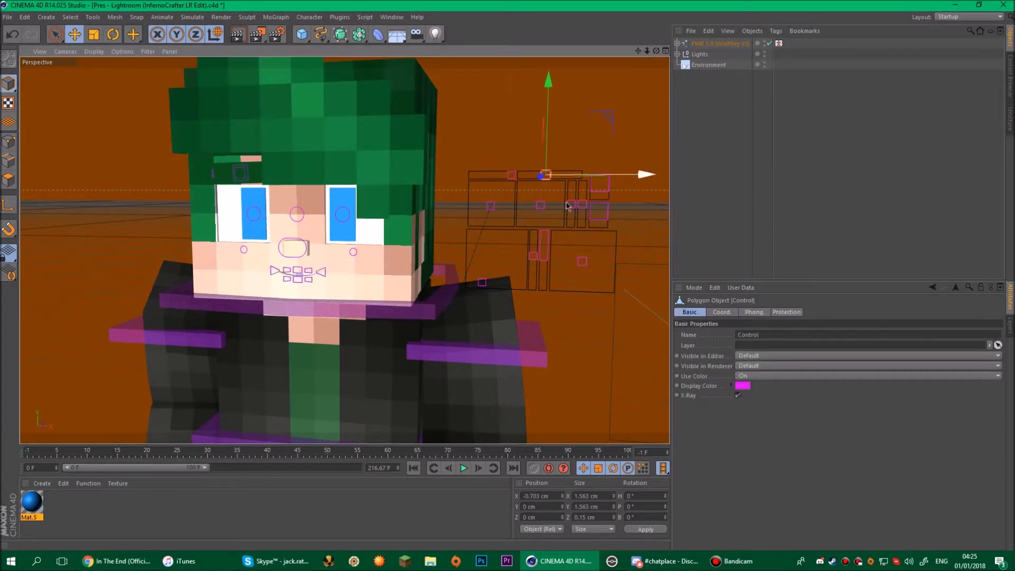
Step: Rotate the character's body control at the waist to turn the torso
scroll(581, 204, "down", 6)
left_click(332, 260)
key("r")
left_click_drag(317, 262, 331, 268)
Step: Reposition the character's foot control for a staggered stance, undoing the unwanted leg adjustments
left_click(317, 391)
left_click_drag(317, 391, 296, 398)
key("ctrl+z")
key("e")
left_click_drag(325, 365, 359, 338)
key("r")
key("ctrl+z")
key("e")
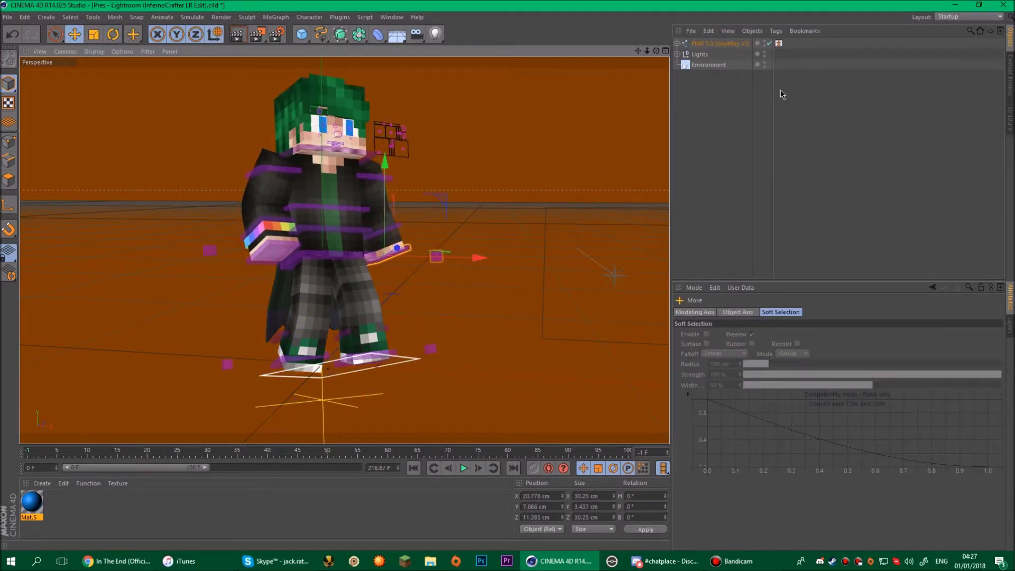
Step: Give the character a fishing rod and pull the line's bottom control and bobber out sideways
left_click(718, 43)
left_click(397, 338)
left_click_drag(390, 326, 522, 222)
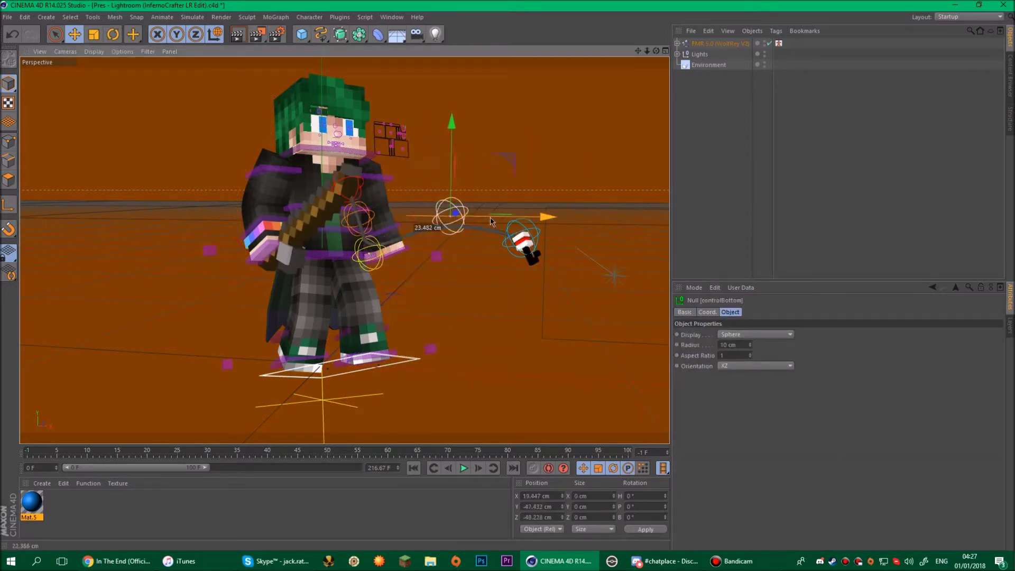
left_click(521, 248)
scroll(476, 232, "up", 5)
left_click(473, 231)
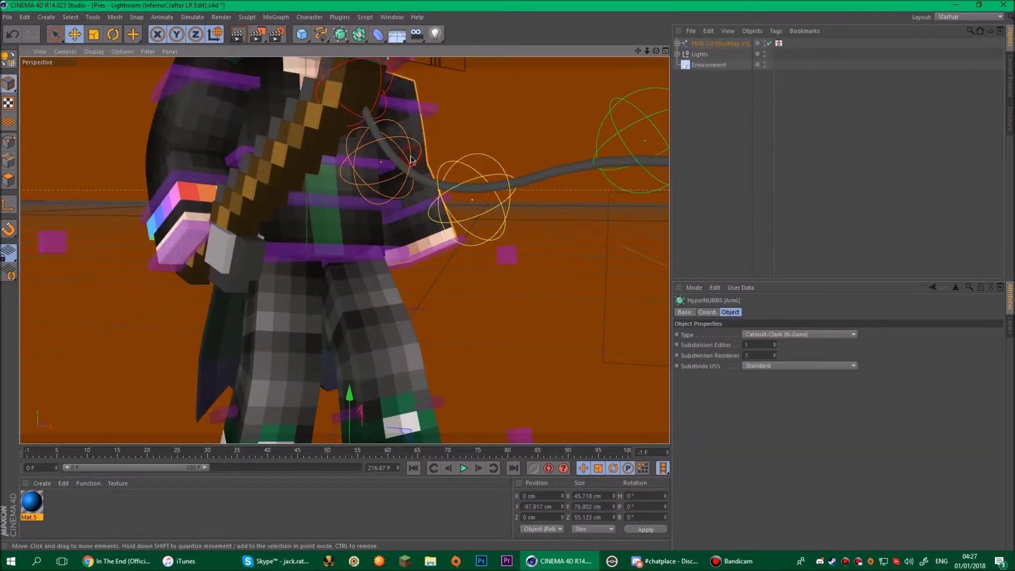
Step: Try repositioning the fishing line control near the rod tip and undo the recent line moves
scroll(412, 159, "down", 3)
left_click_drag(404, 128, 403, 121)
key("ctrl+z")
key("ctrl+z")
key("ctrl+z")
key("ctrl+z")
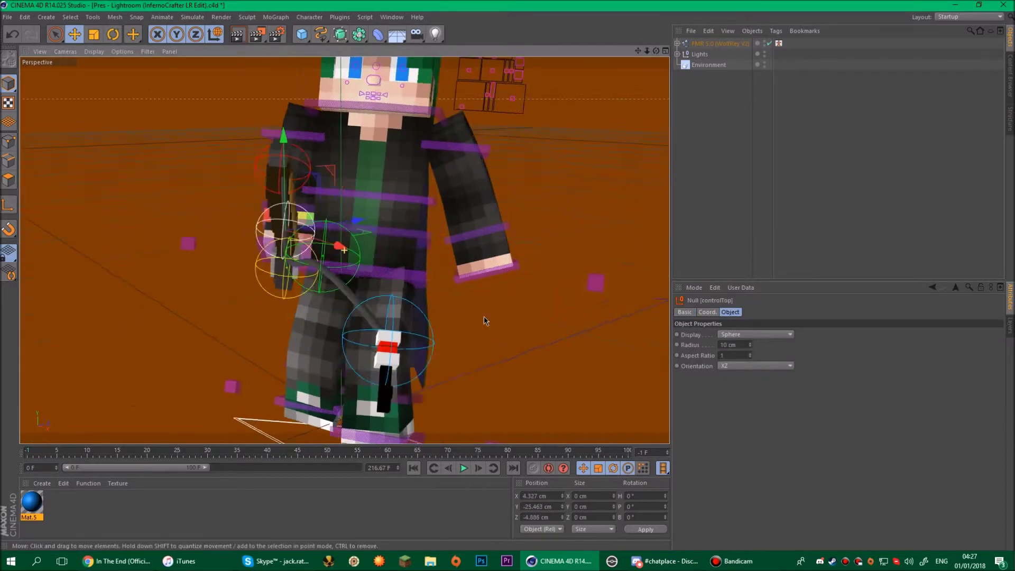
Step: Stretch the fishing line away from the character with its bobber and middle controls, undoing the last move
scroll(642, 233, "down", 3)
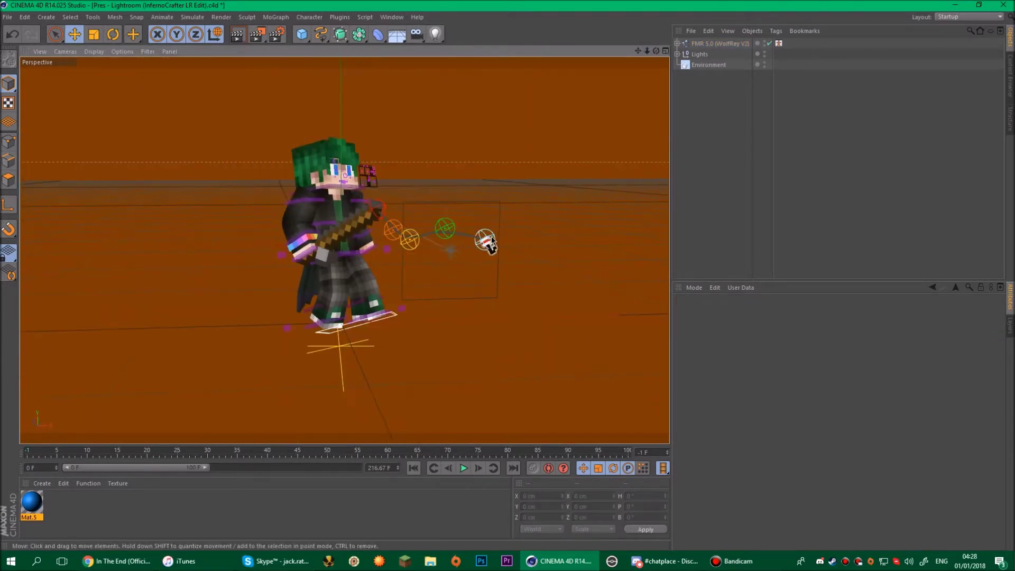
left_click_drag(484, 240, 485, 231)
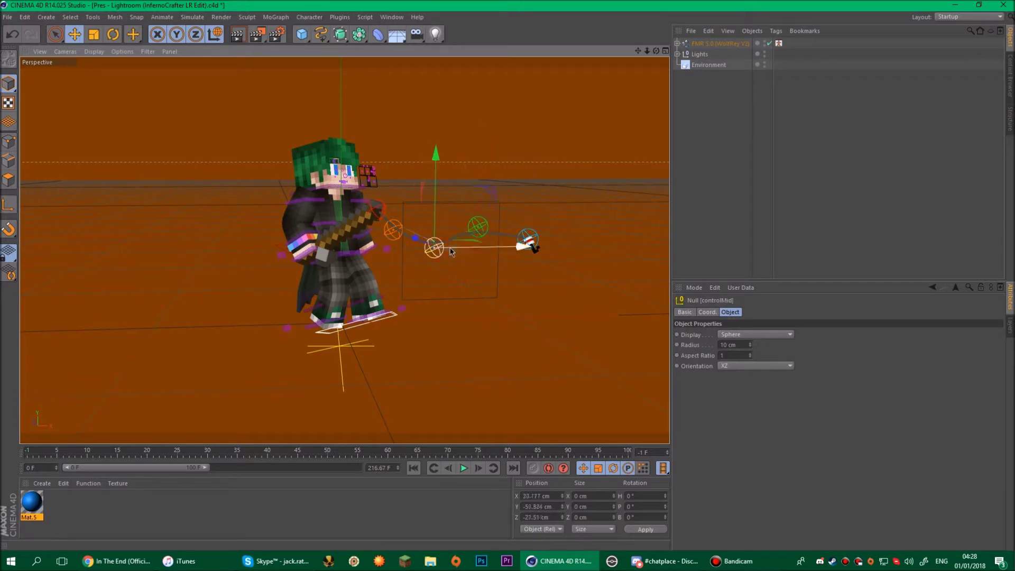
key("ctrl+z")
Step: Preview-render the view and move the character's face control panel about 1.25 cm sideways
key("r")
key("ctrl+r")
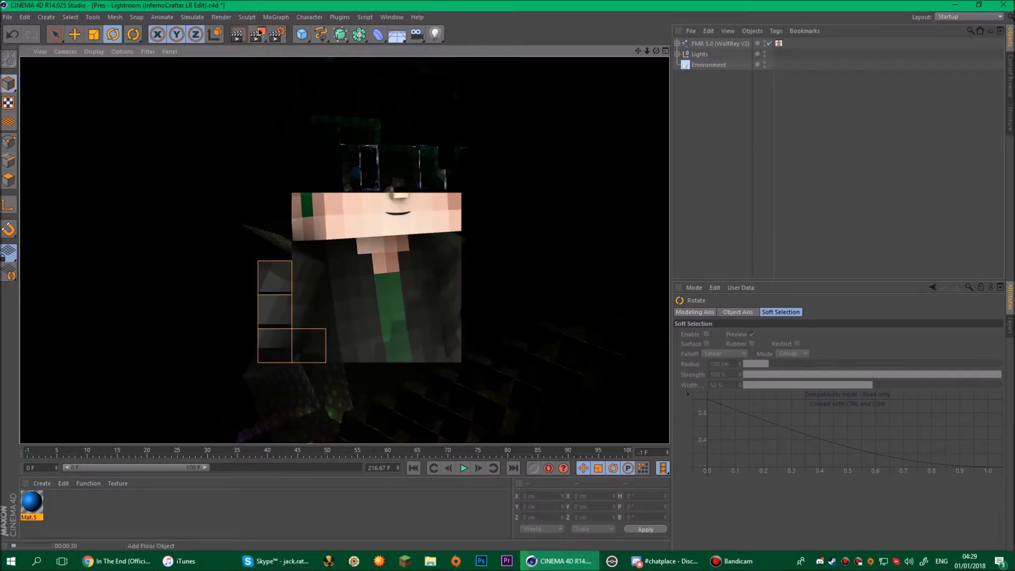
left_click(491, 213)
key("e")
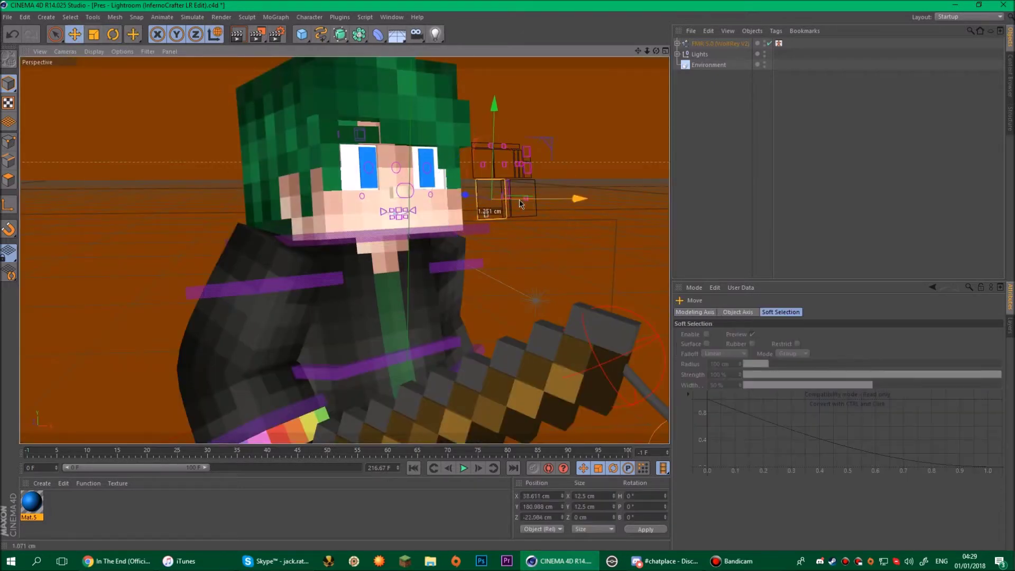
left_click_drag(490, 213, 500, 214)
Step: Frame the whole character with the outstretched fishing line and render the scene to the Picture Viewer
scroll(550, 271, "down", 5)
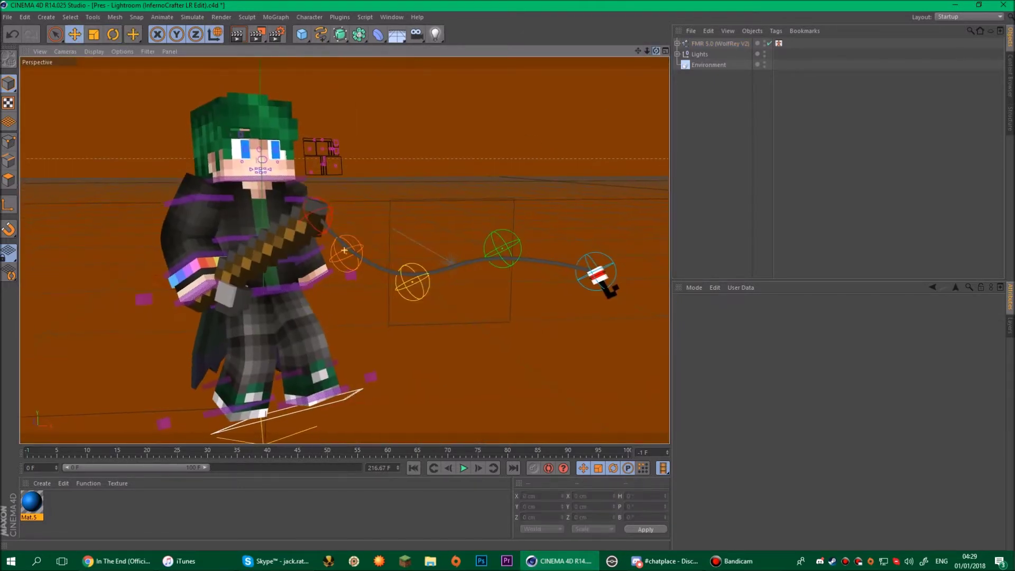
left_click(344, 250)
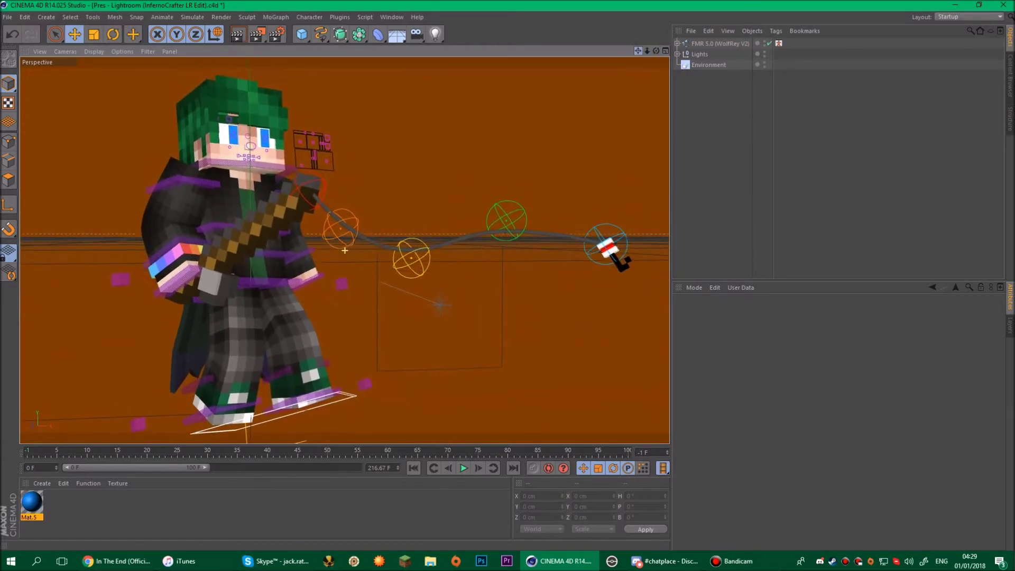
key("shift+r")
Step: Switch to File Explorer and open the banner template PSD in Photoshop
key("super+e")
double_click(844, 146)
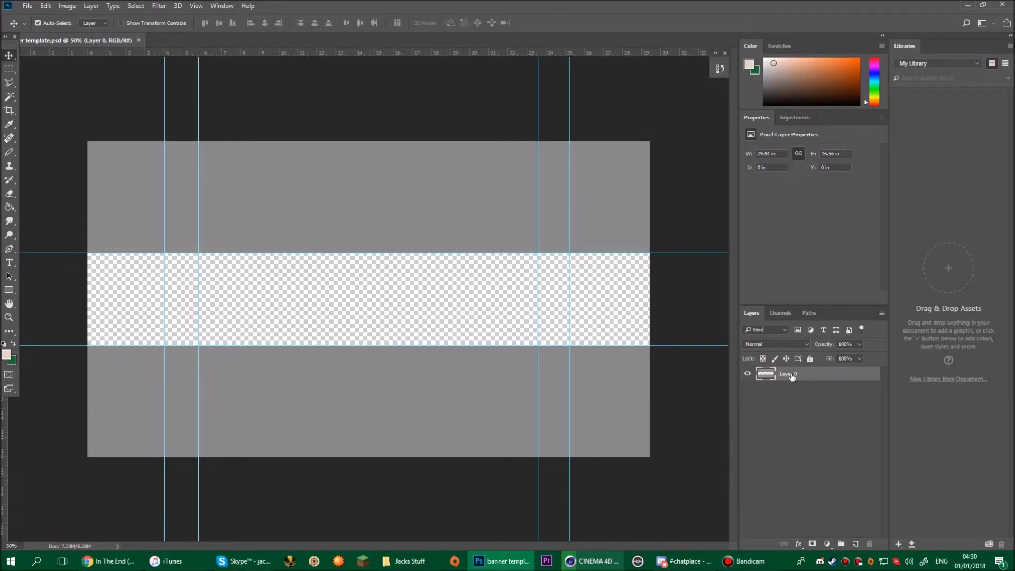
Step: Search the Downloads folder for "adam" and the computer for "adam k" to locate the graphics pack
left_click(404, 561)
scroll(898, 238, "down", 5)
scroll(898, 317, "up", 5)
left_click(428, 99)
left_click(973, 37)
type("adam")
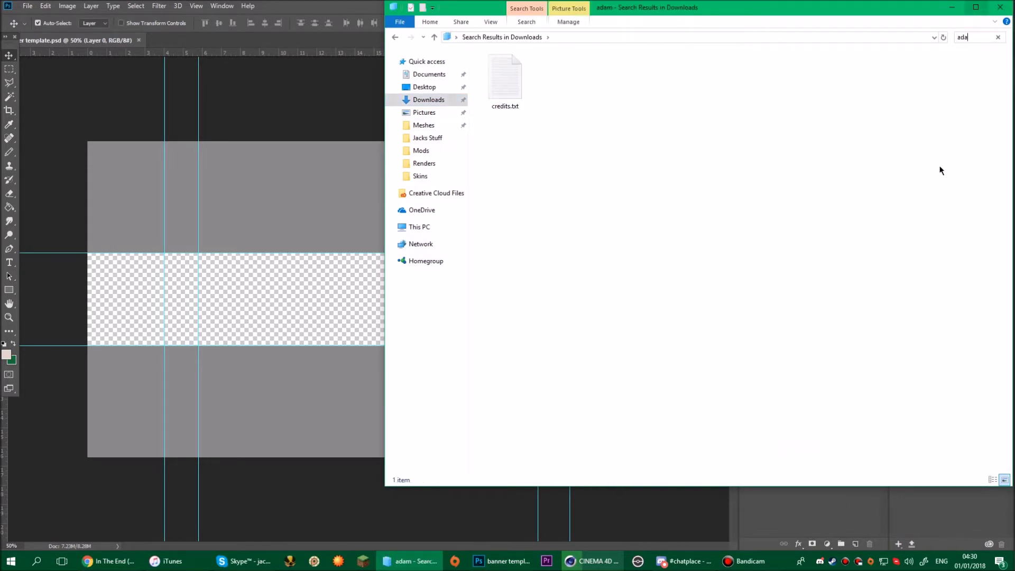
left_click(998, 37)
left_click(36, 561)
type("adam k")
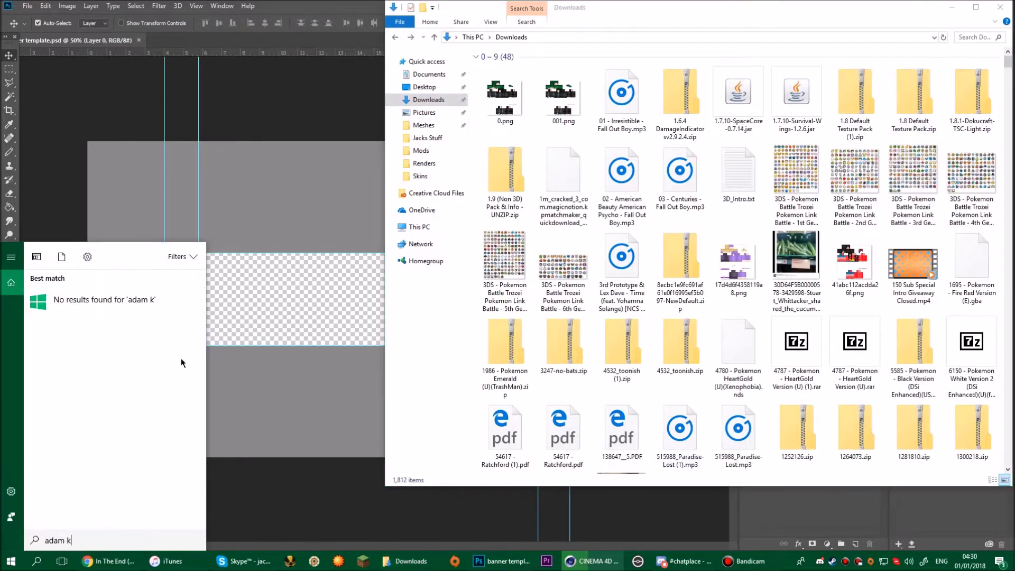
Step: Browse the drive's folders and open Adam K Pack.psd in Photoshop
left_click(427, 137)
scroll(740, 264, "down", 5)
left_click(423, 195)
double_click(496, 426)
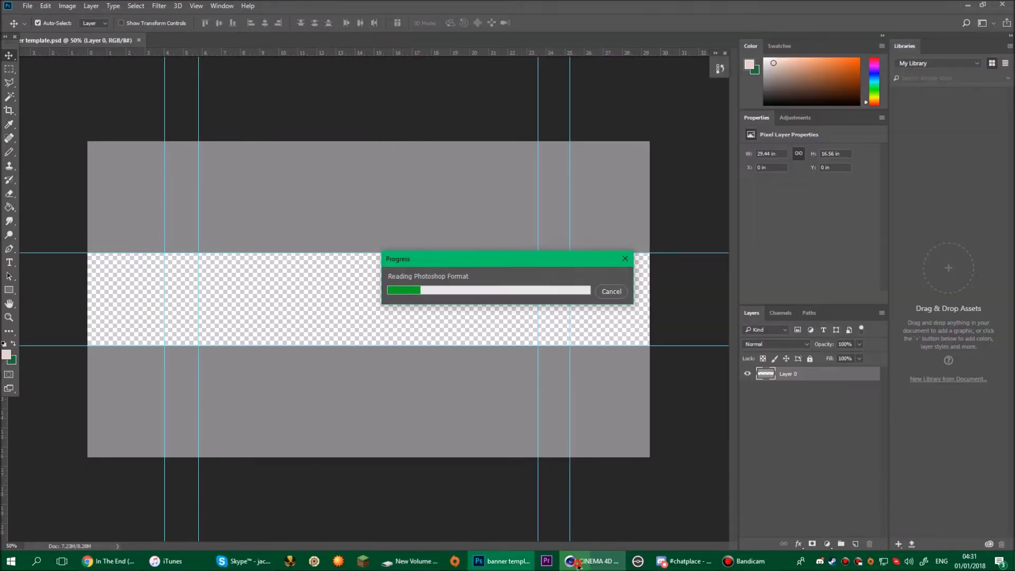
left_click(577, 563)
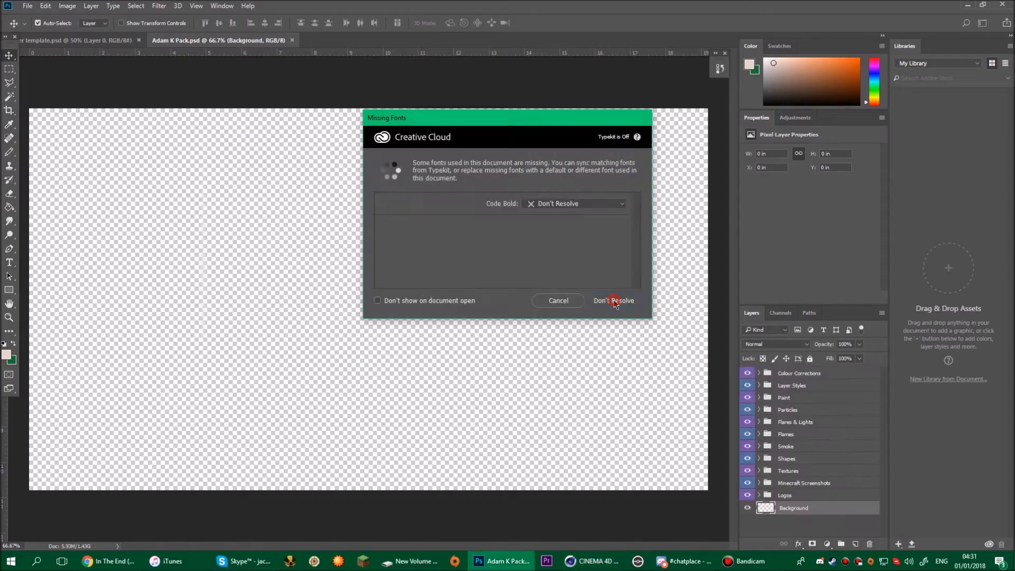
Step: Leave the pack's missing fonts unresolved and copy all its layer groups and background into the banner template
left_click(613, 300)
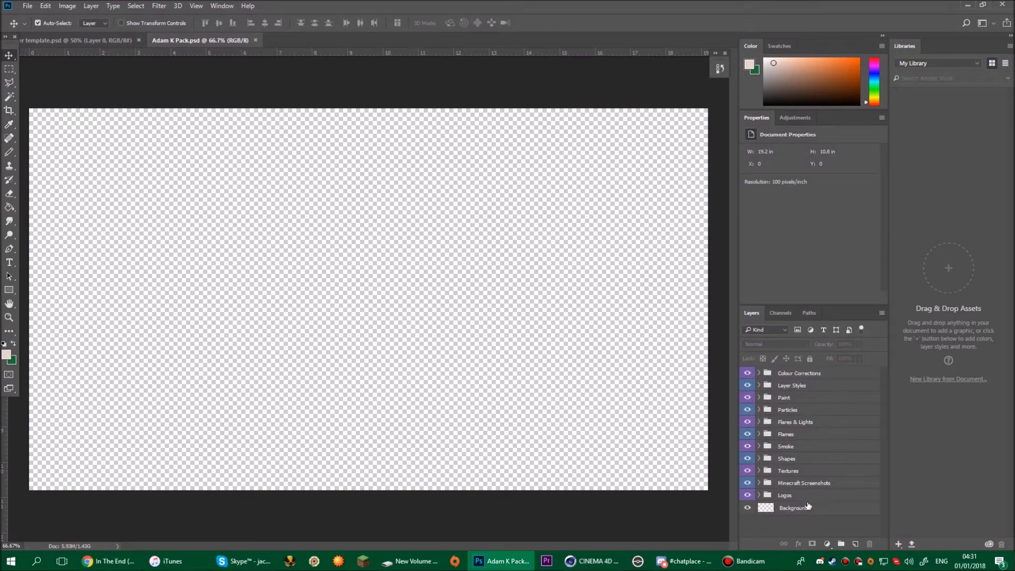
left_click(810, 375, "shift")
left_click_drag(810, 375, 537, 385)
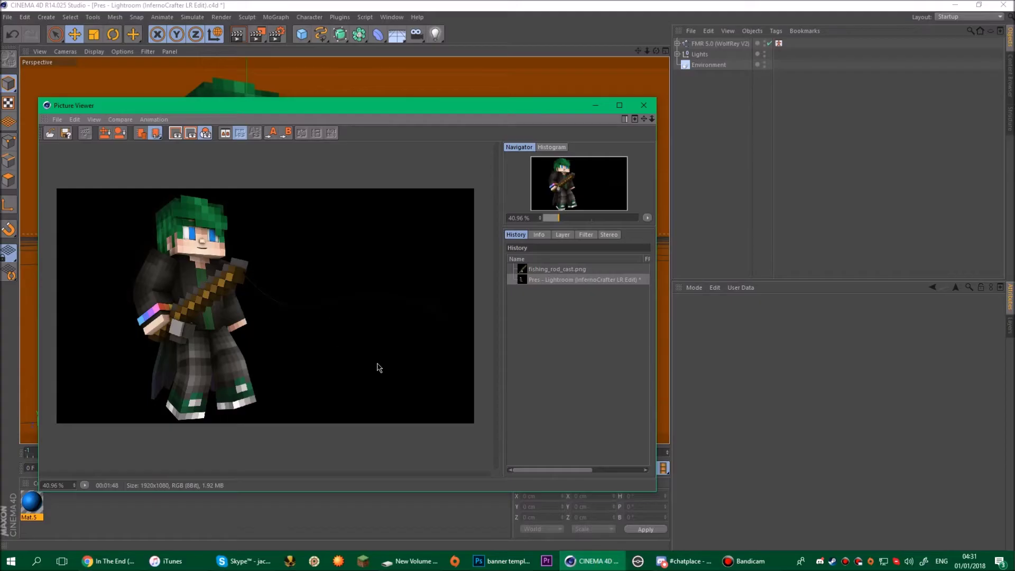
Step: Switch to Cinema 4D, inspect the rendered fishing line at 100% and render the scene again
scroll(390, 376, "up", 3)
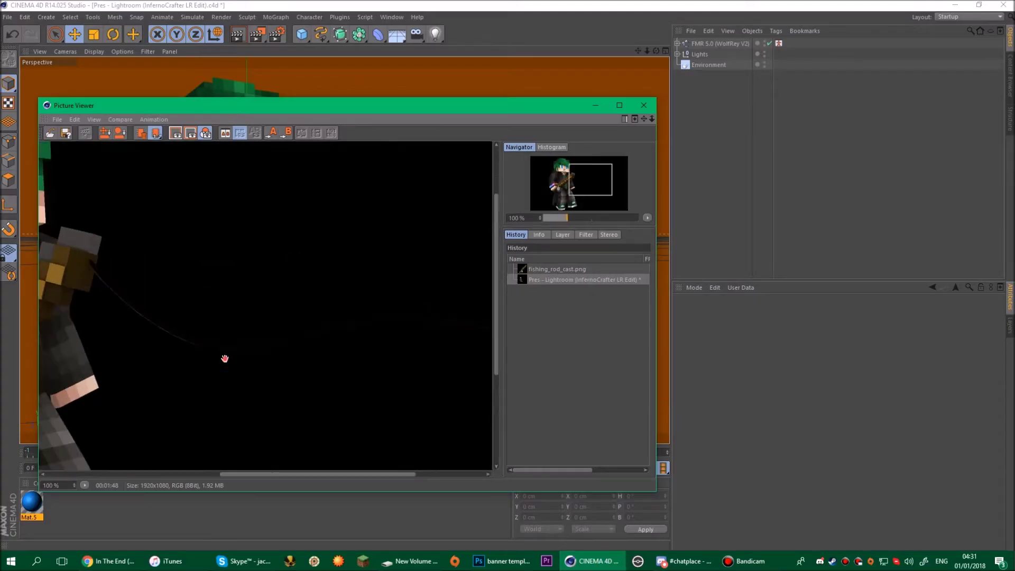
left_click(596, 106)
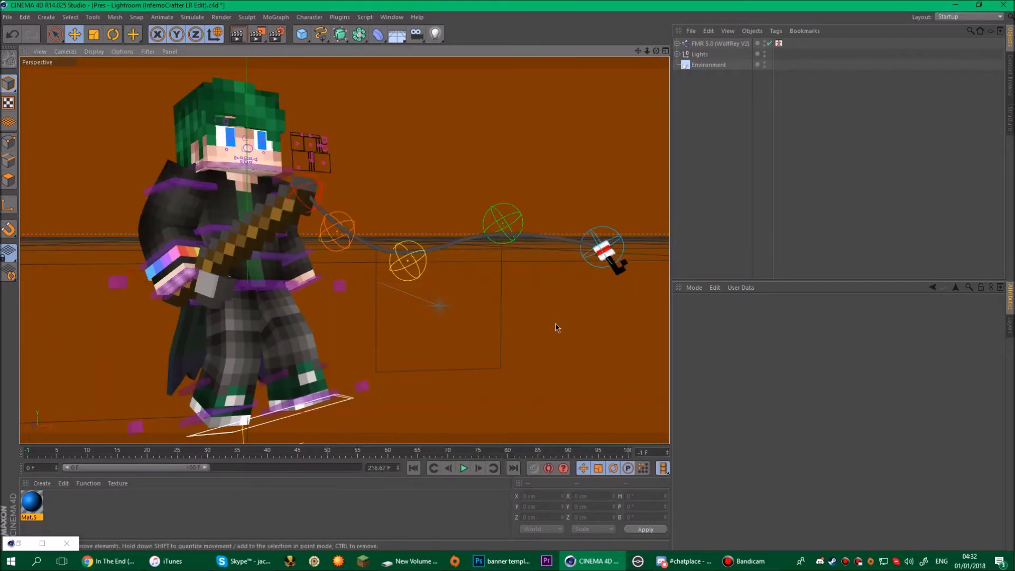
key("shift+r")
Step: Examine the character rig's options and the fishing line's sweep object properties
left_click(663, 214)
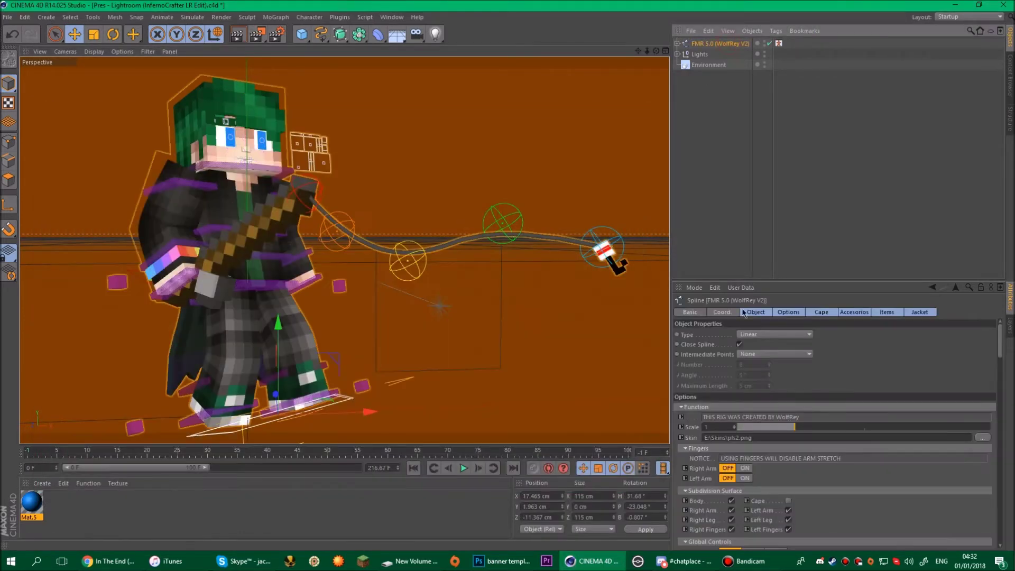
left_click(789, 428)
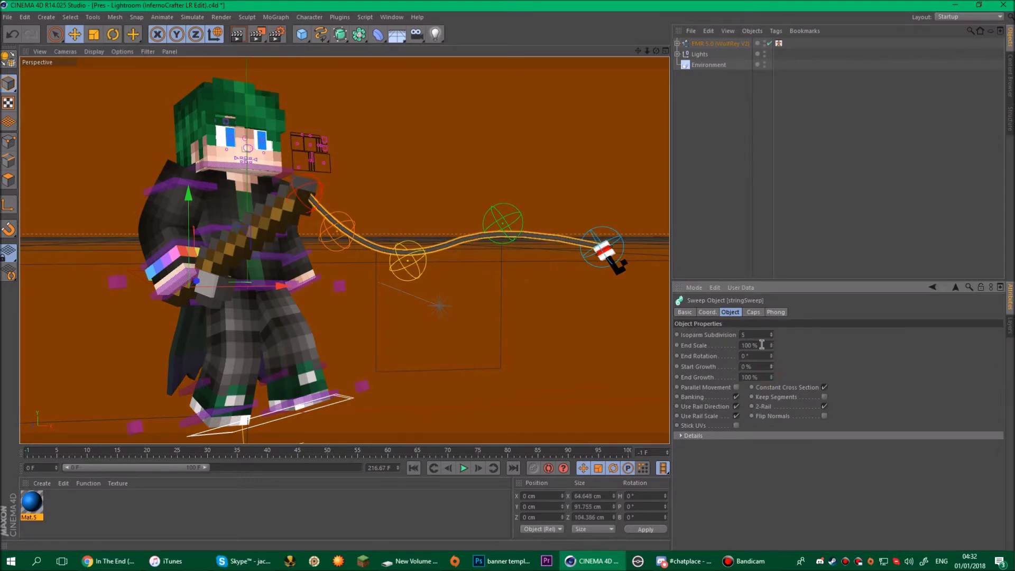
left_click(729, 44)
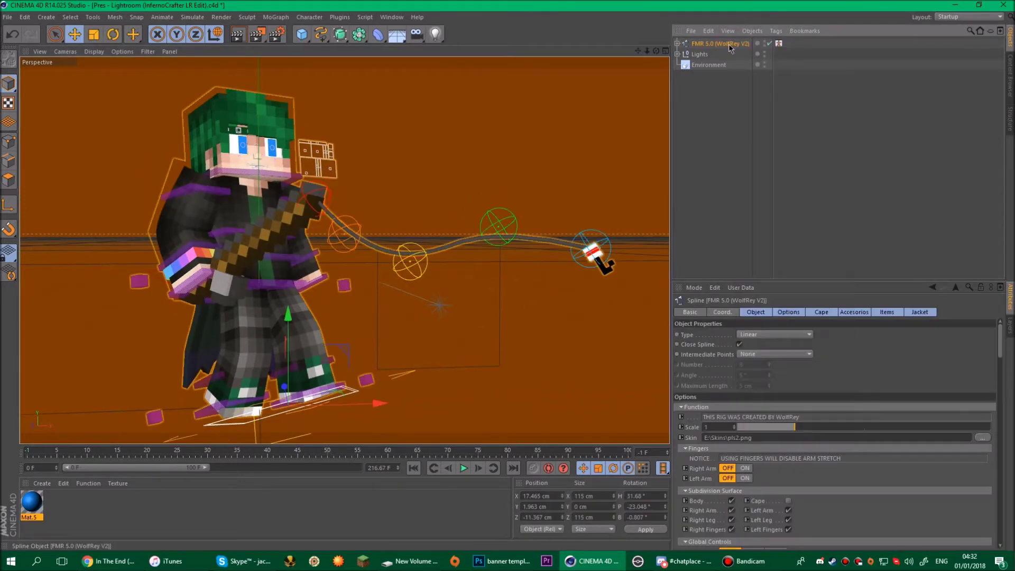
Step: Open the recent skin pose scene, reframe the character and render it to the Picture Viewer
right_click(591, 561)
left_click(578, 482)
left_click_drag(575, 275, 607, 158)
left_click_drag(639, 56, 607, 90)
left_click(257, 34)
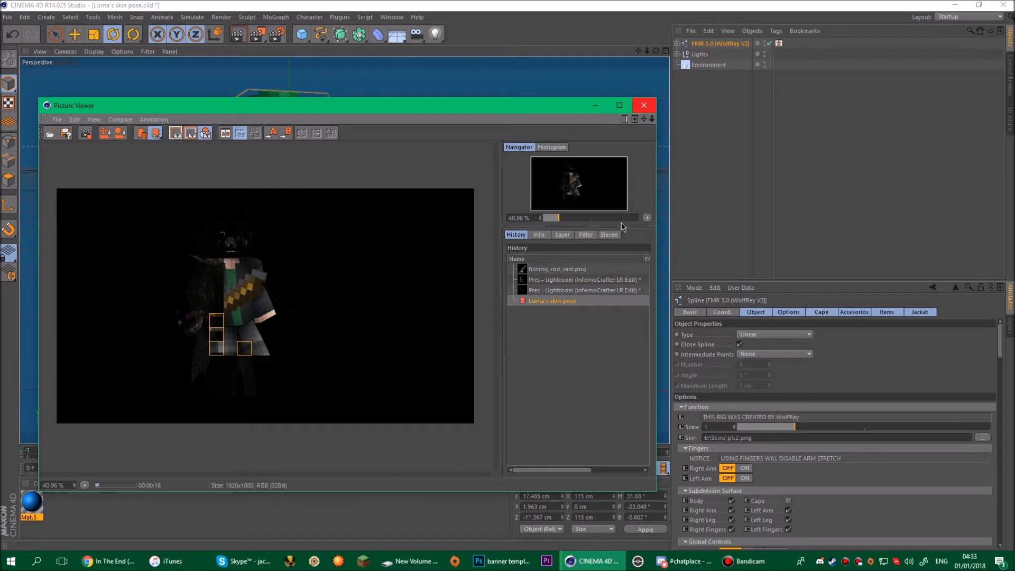
Step: Select the finished Pres - Lightroom render in the Picture Viewer history and let the running render continue
key("Up")
key("Up")
key("Down")
right_click(381, 299)
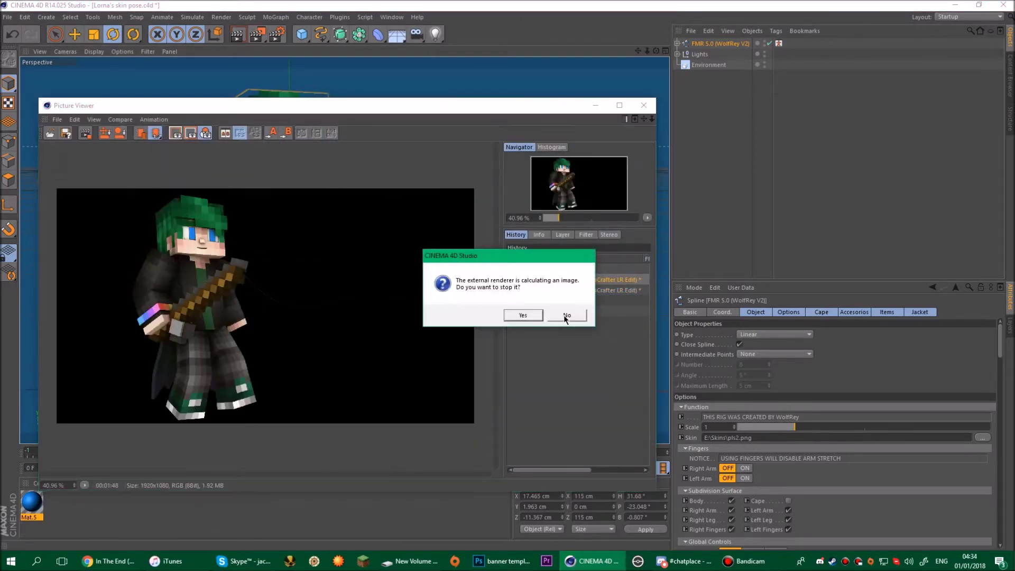
left_click(566, 315)
Step: Save the selected render as an 8-bit PNG with alpha channel, named "Me with a rod"
left_click(64, 245)
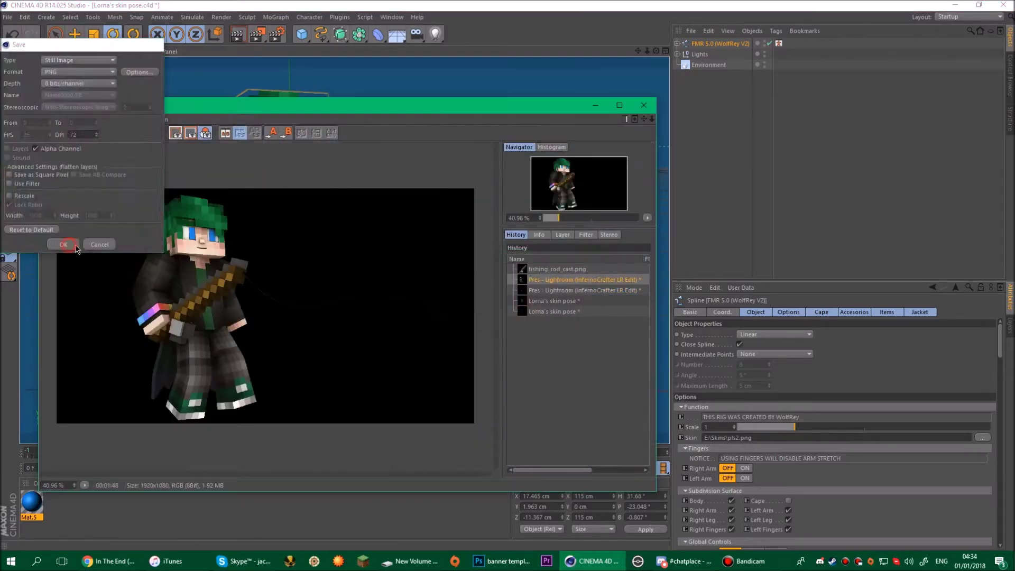
left_click(81, 247)
left_click(249, 345)
type("Me with a rod")
key("Return")
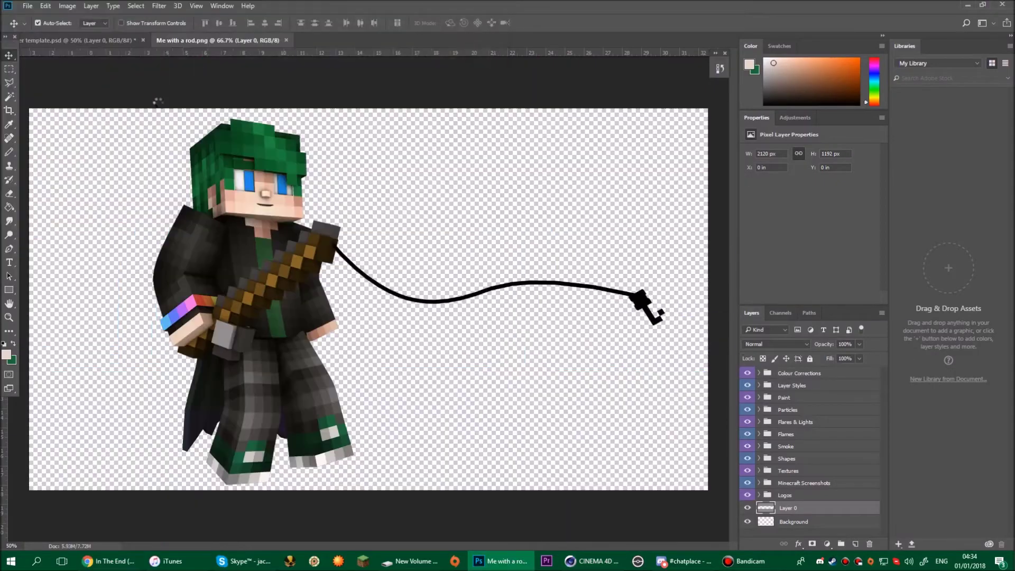
Step: Copy the whole Me with a rod.png image in Photoshop and paste it into the banner template
key("ctrl+a")
key("ctrl+c")
key("ctrl+Tab")
key("ctrl+v")
Step: Scale the pasted character to about 50.5%, rotate it about -7.9° and place it at the banner strip's left part
key("ctrl+t")
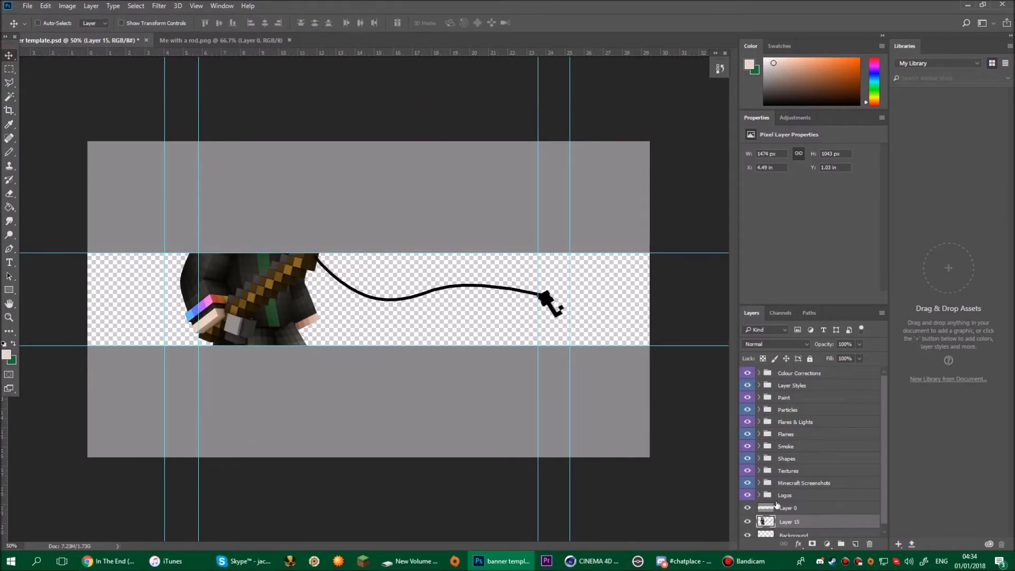
left_click_drag(650, 453, 561, 438)
left_click_drag(568, 248, 389, 232)
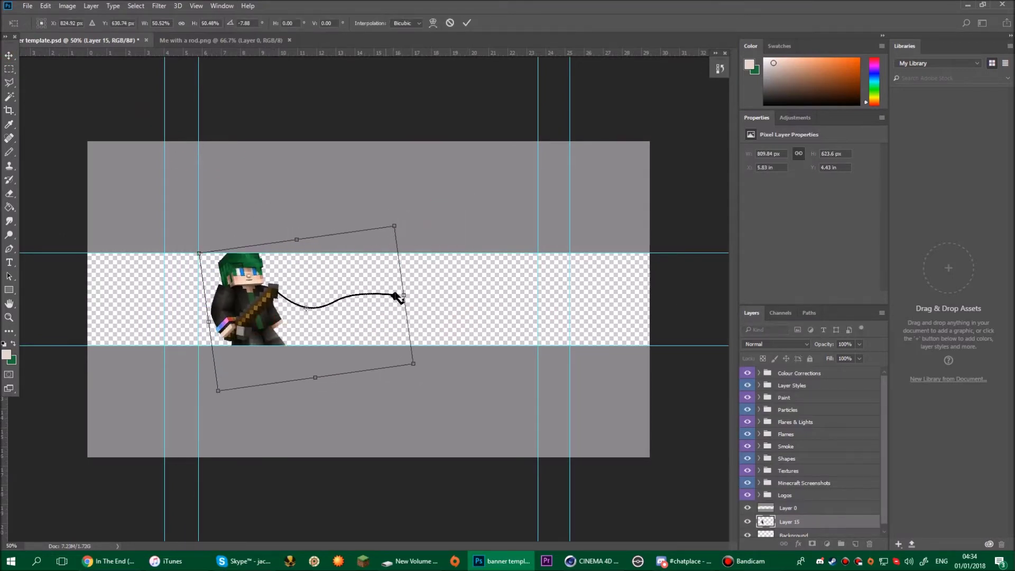
key("Escape")
key("ctrl+t")
left_click_drag(267, 302, 270, 309)
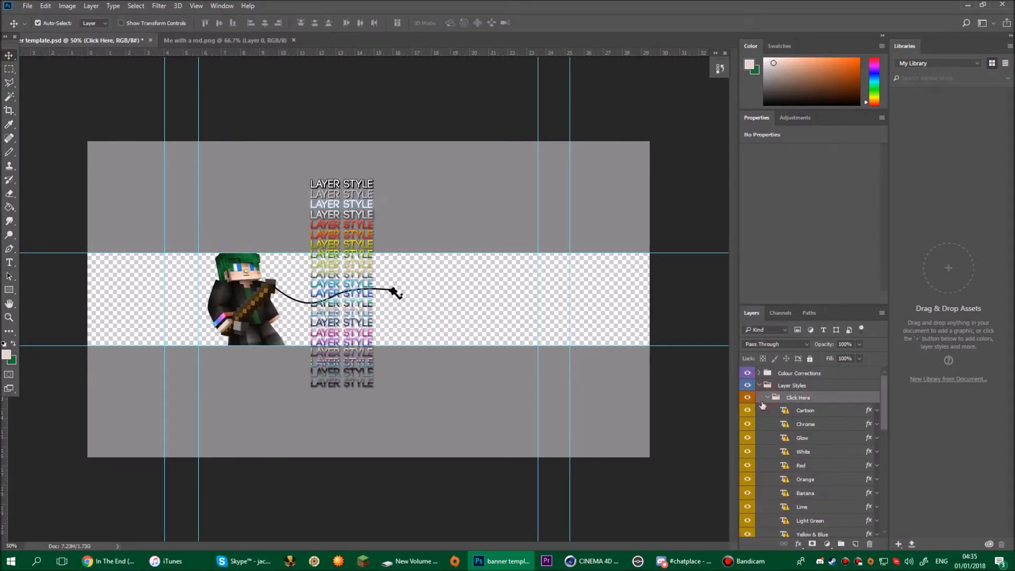
Step: Replace the Lime layer style sample text with "JACKSORZ"
key("ctrl+1")
left_click(378, 208)
key("ctrl+a")
type("JAC")
Step: Change the JACKSORZ text's font to PRIMETIME
left_click(759, 384)
key("v")
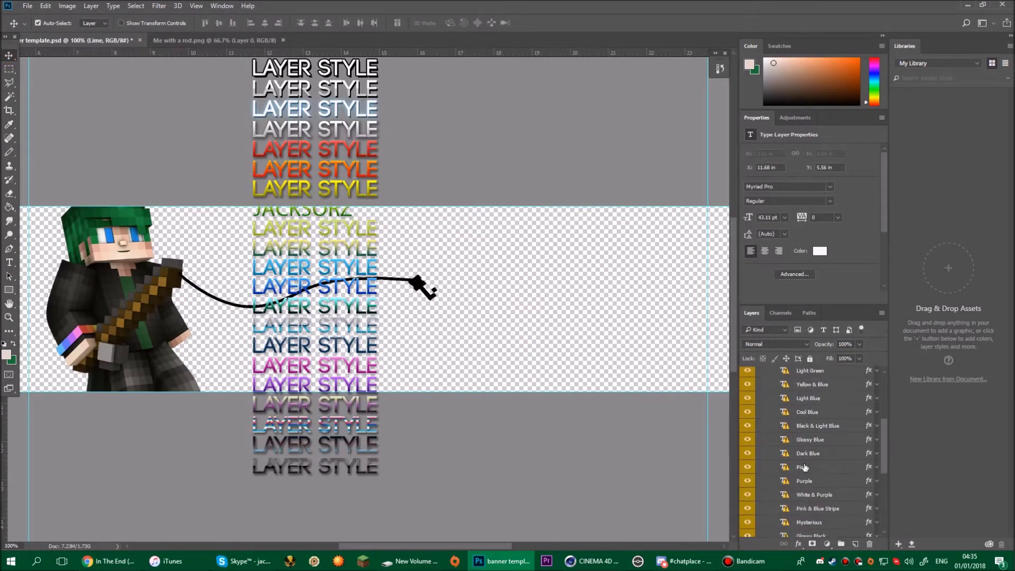
left_click(129, 23)
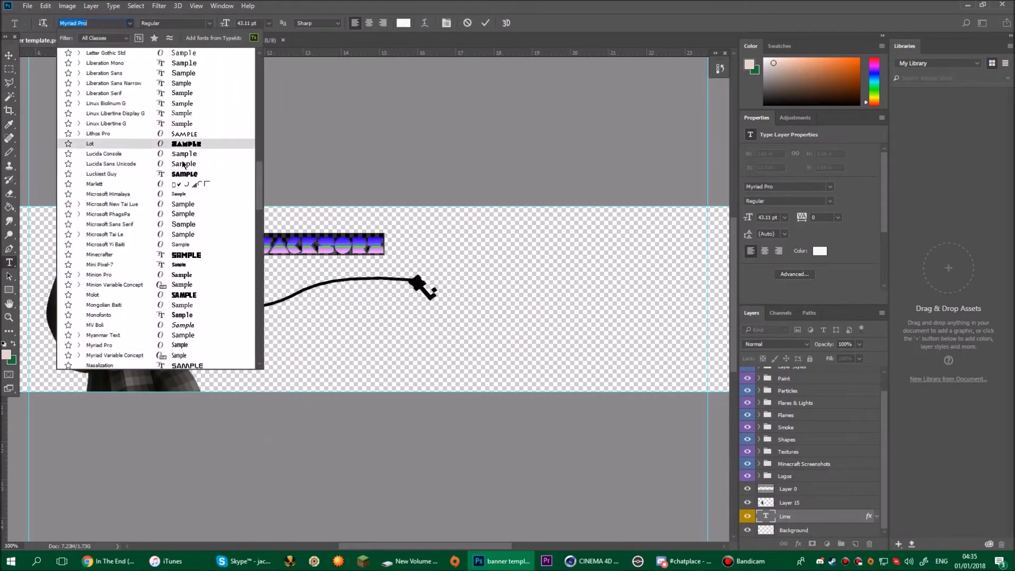
scroll(193, 297, "up", 6)
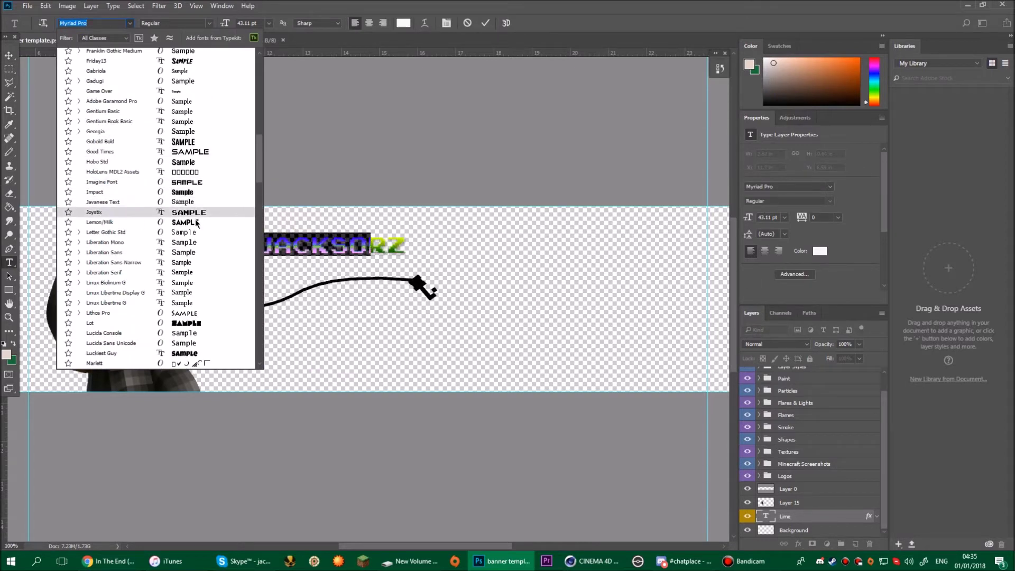
scroll(202, 148, "up", 15)
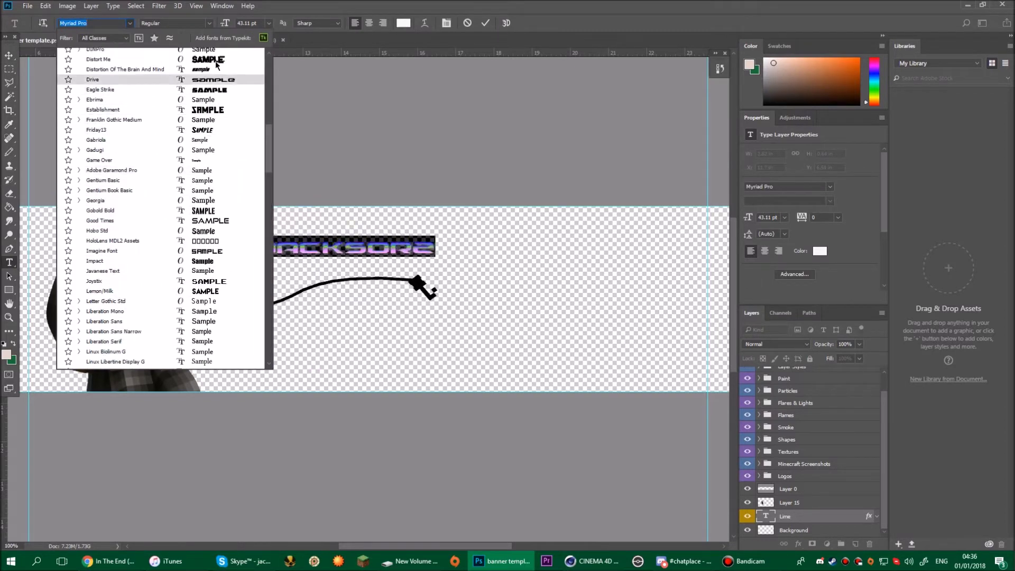
scroll(228, 101, "down", 20)
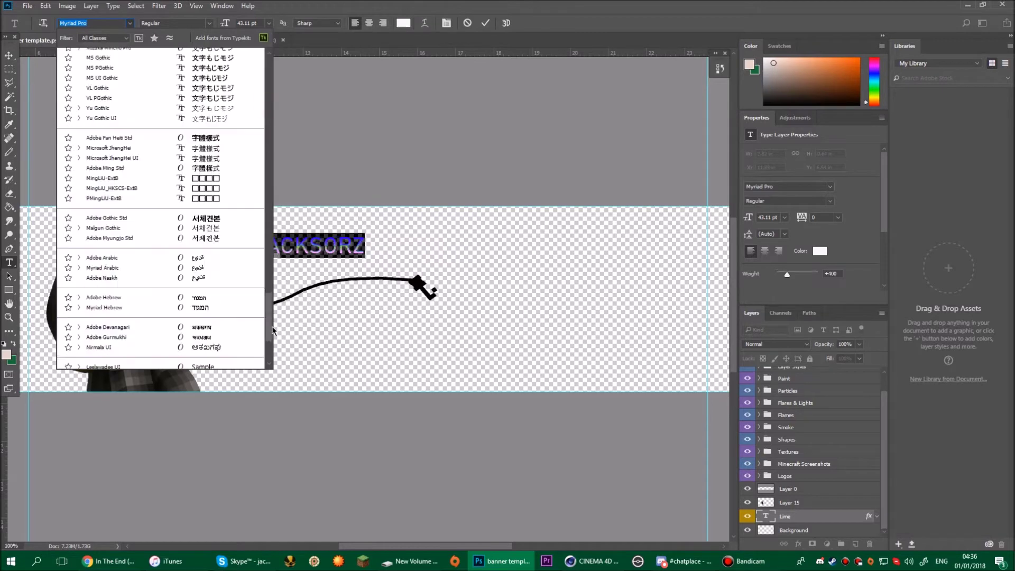
scroll(270, 340, "up", 10)
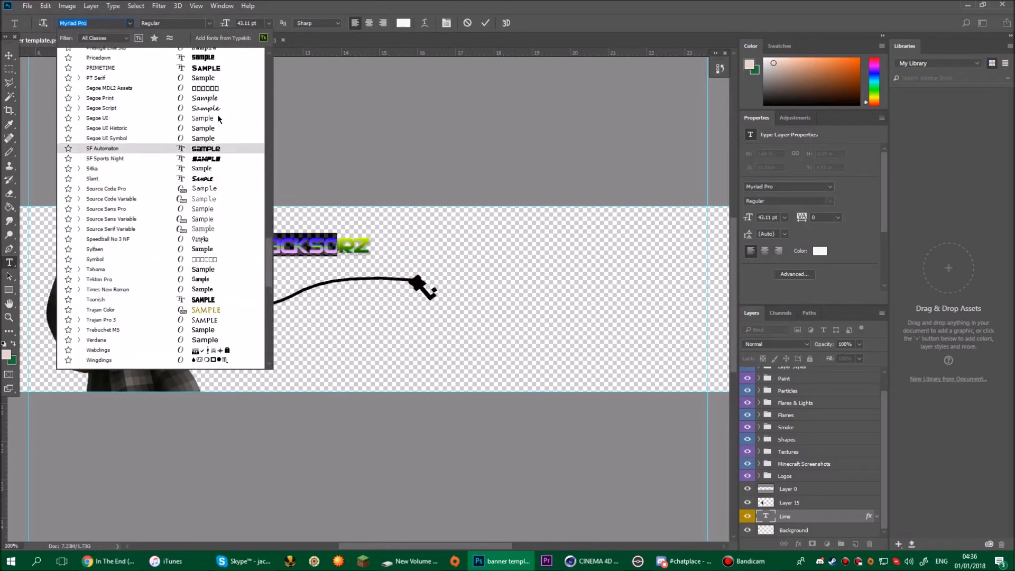
left_click(116, 84)
Step: Duplicate the JACKSORZ title, enlarged to 100.86 pt, just below itself and replace the copy's text with "FROAKIE"
left_click(9, 55)
left_click_drag(348, 266, 373, 309)
double_click(248, 309)
key("ctrl+a")
type("FR")
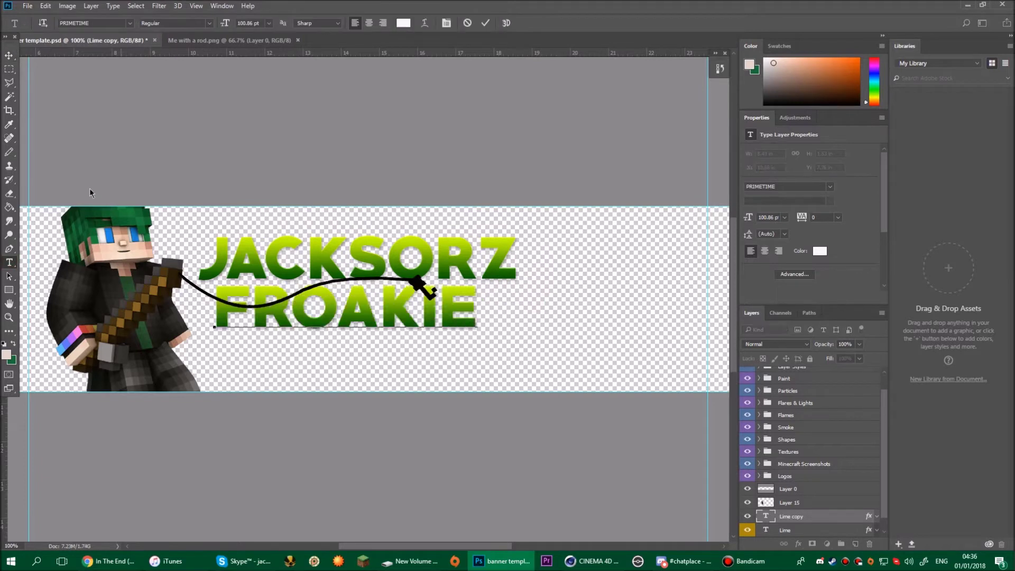
Step: Recolour the FROAKIE text's gradient overlay to run from light grey to darker grey
double_click(868, 516)
left_click(708, 177)
left_click(676, 317)
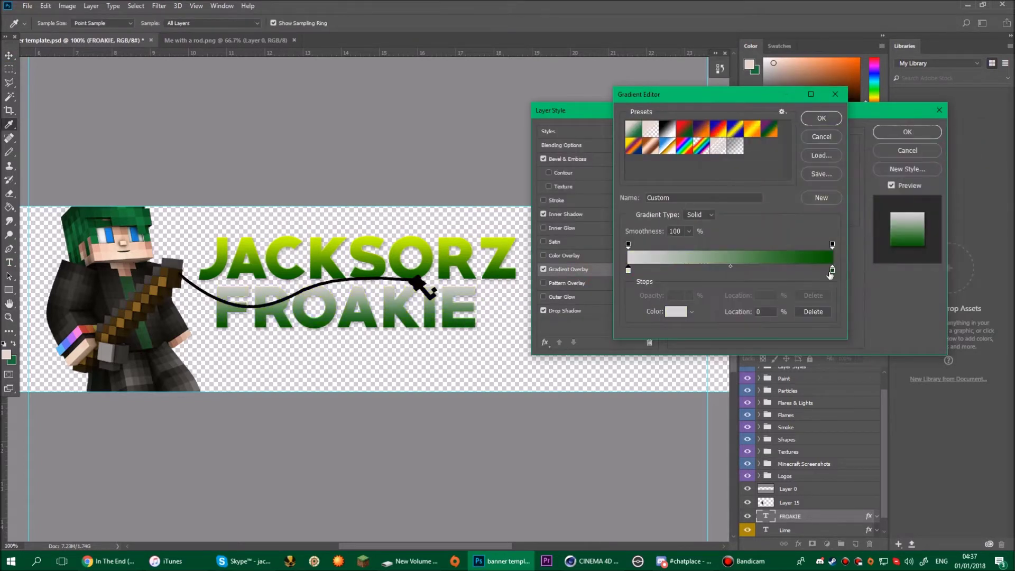
left_click(955, 154)
left_click(821, 117)
left_click(906, 131)
Step: Stack JACKSORZ above FROAKIE at the strip's right part and scale both text layers up together, JACKSORZ to 144.24 pt
left_click_drag(369, 307, 350, 309, "ctrl")
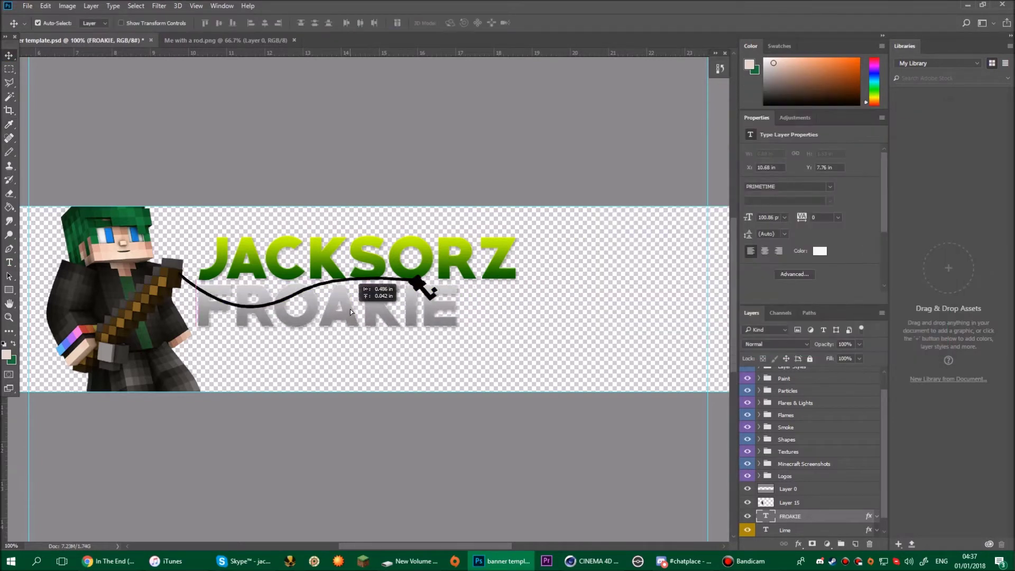
left_click_drag(423, 312, 605, 365)
left_click_drag(411, 272, 591, 323)
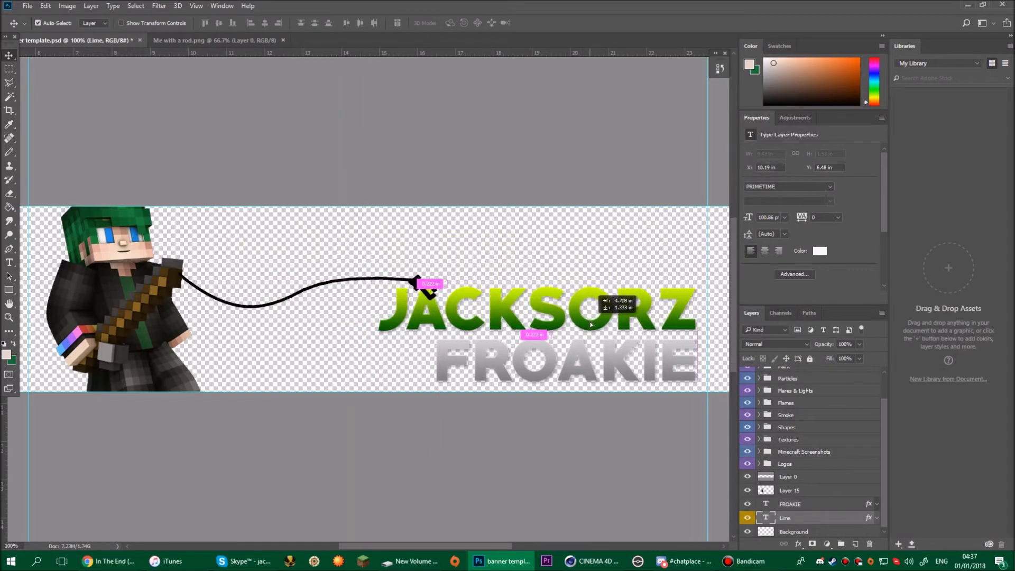
left_click(777, 503, "shift")
key("ctrl+t")
left_click_drag(378, 285, 243, 246)
key("Return")
Step: Rasterize the JACKSORZ and FROAKIE text layers and merge them into one layer
left_click(46, 6)
right_click(788, 519)
left_click(820, 172)
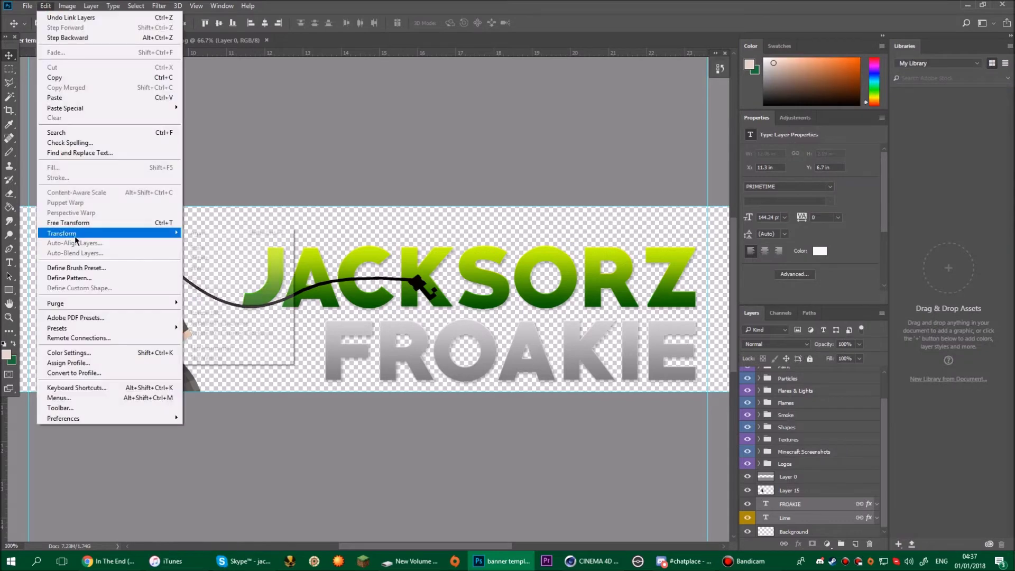
right_click(793, 518)
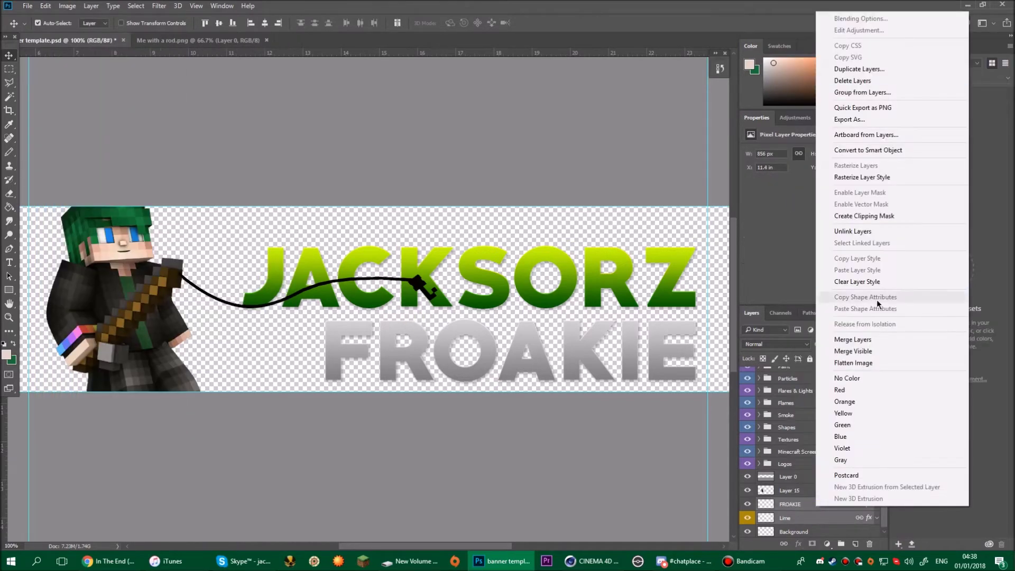
left_click(846, 377)
Step: Distort the merged title in perspective so that its left end is taller than its right end
left_click(45, 5)
left_click(68, 223)
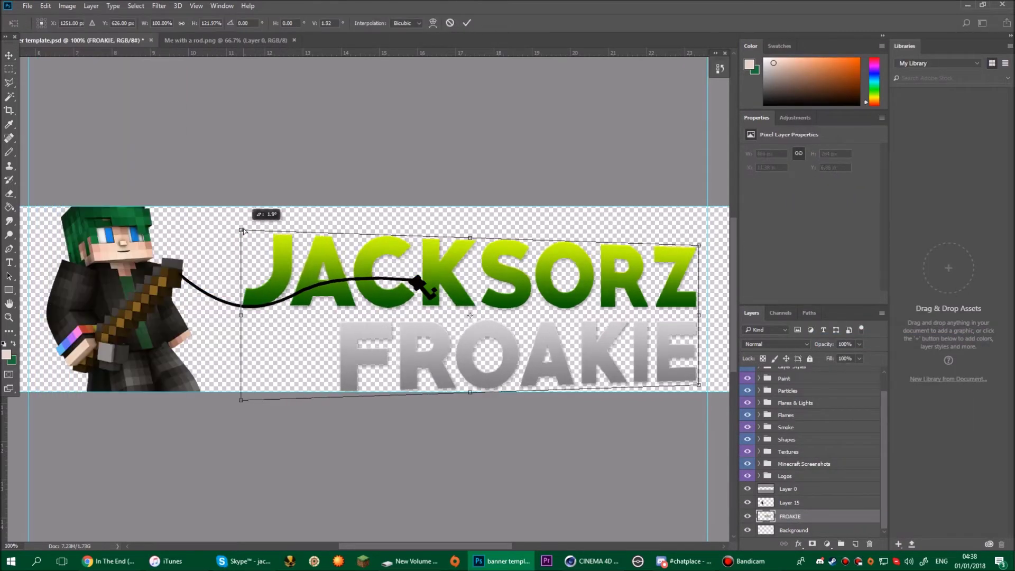
mouse_move(701, 317)
left_mouse_down()
mouse_move(720, 304)
mouse_move(700, 318)
left_mouse_up()
key("Return")
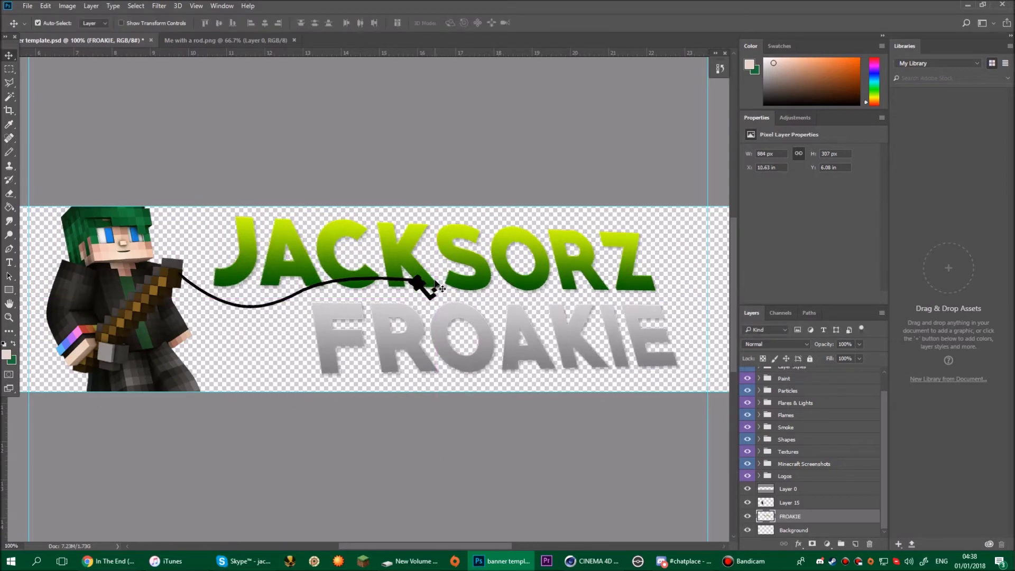
Step: Move the merged title slightly lower within the banner strip
left_click_drag(419, 283, 438, 349)
key("ctrl+plus")
key("alt+bracketright")
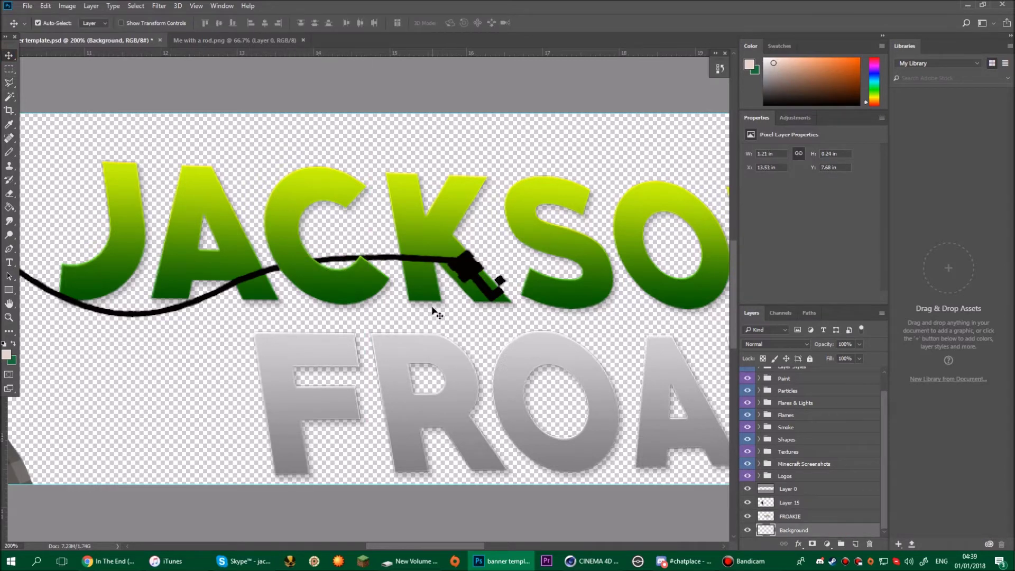
key("alt+bracketright")
key("ctrl+minus")
key("ctrl+minus")
key("ctrl+plus")
left_click(45, 6)
left_click(211, 301)
left_click_drag(464, 334, 358, 371)
key("v")
key("Return")
key("ctrl+minus")
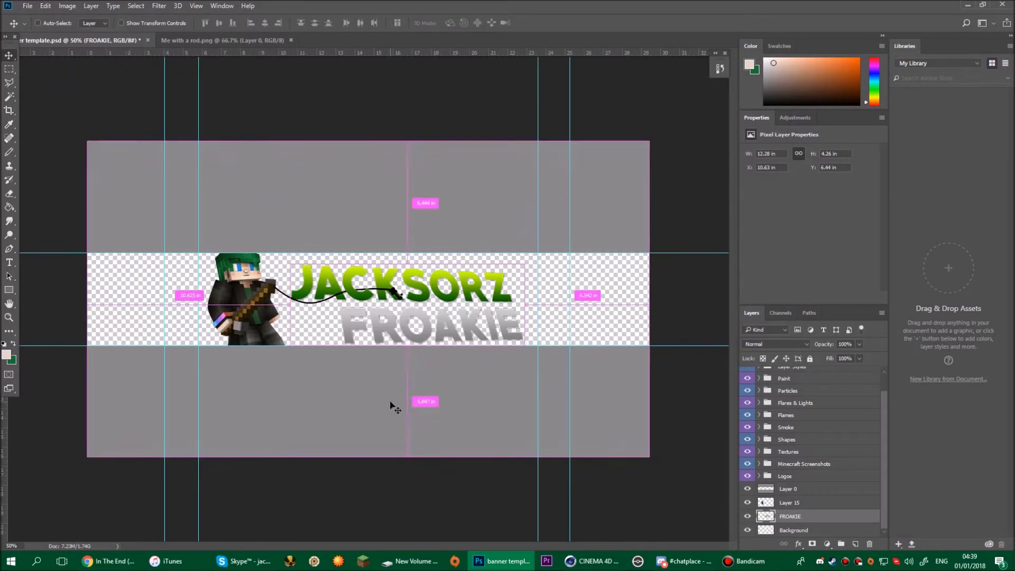
Step: Warp the merged title into an upward arch and reposition it beside the character within the banner strip
left_click(46, 6)
left_click(790, 516)
left_click(45, 6)
left_click(228, 287)
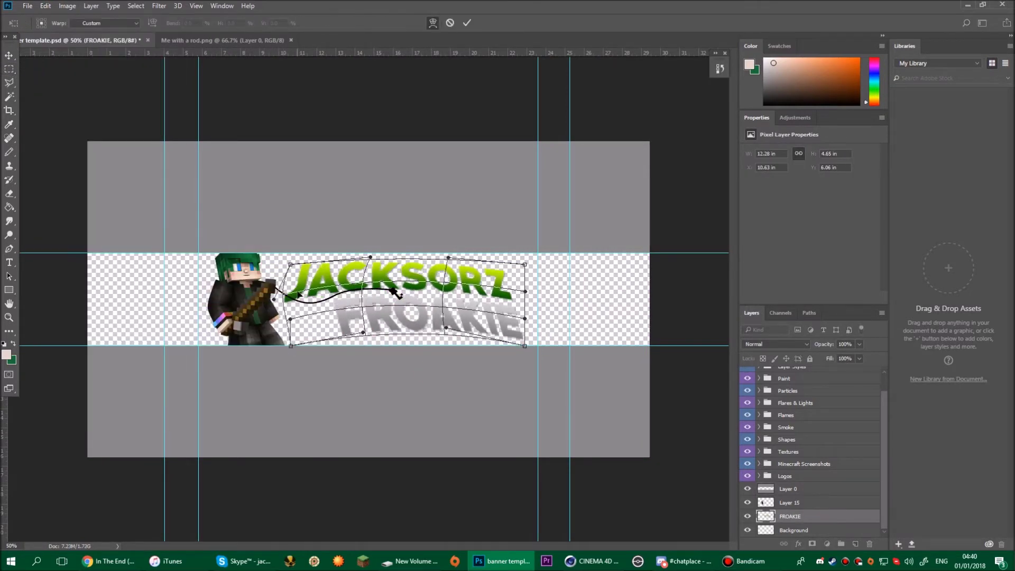
key("Return")
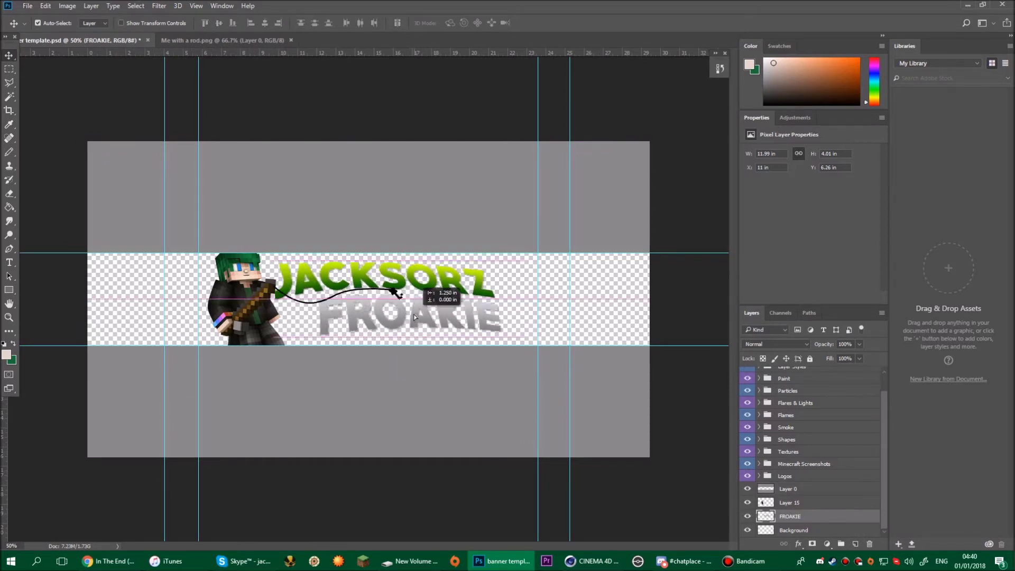
scroll(850, 455, "up", 3)
scroll(851, 455, "down", 3)
Step: Switch to File Explorer and open the screenshots folder inside .minecraft under AppData\Roaming
left_click(409, 561)
left_click(424, 87)
left_click(419, 226)
double_click(544, 188)
double_click(498, 90)
double_click(515, 198)
Step: Place 2017-12-25_22.03.41.png into the banner behind the character and title, scaled to cover the whole strip
scroll(757, 288, "down", 10)
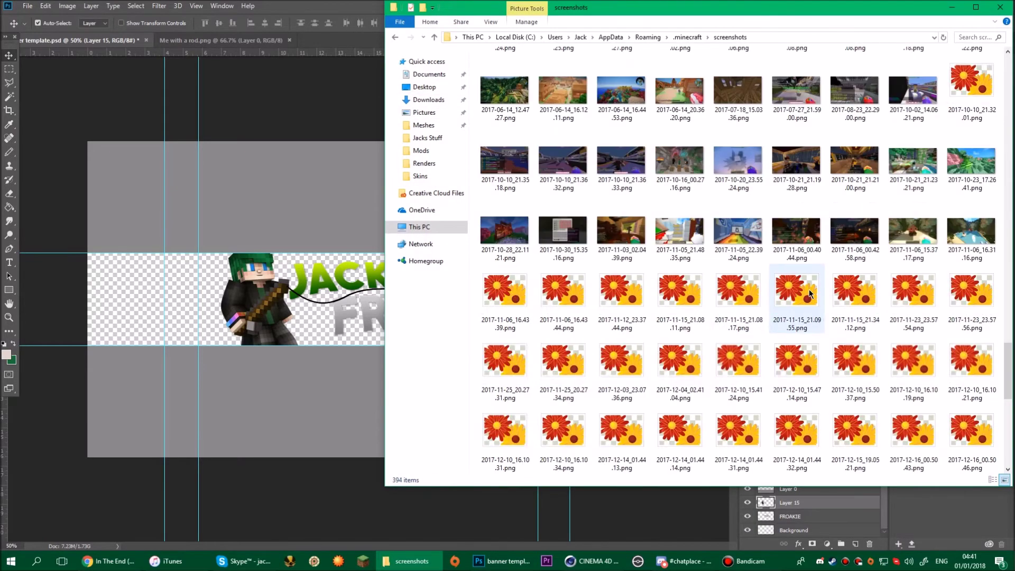
scroll(980, 350, "down", 15)
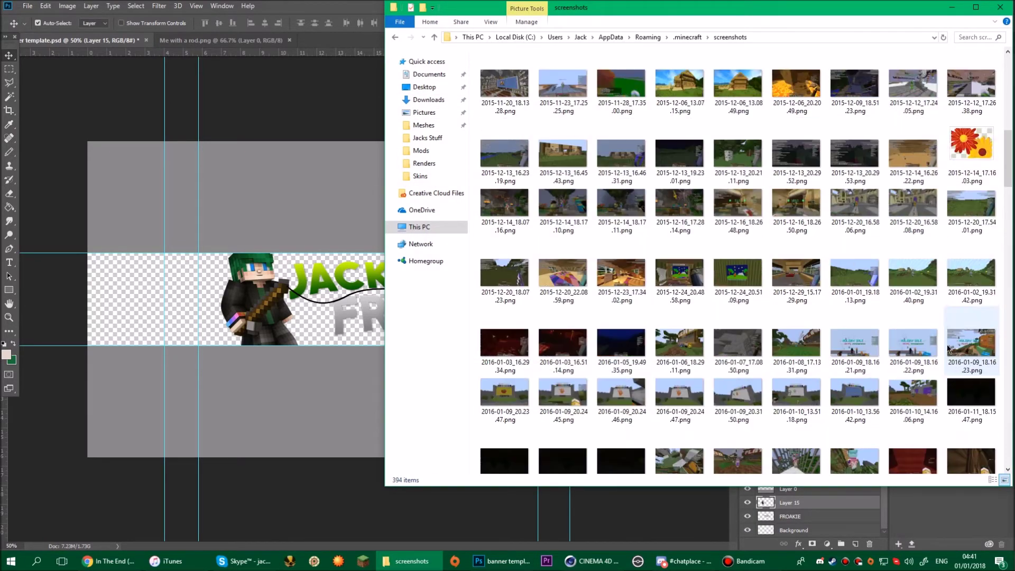
scroll(914, 393, "down", 3)
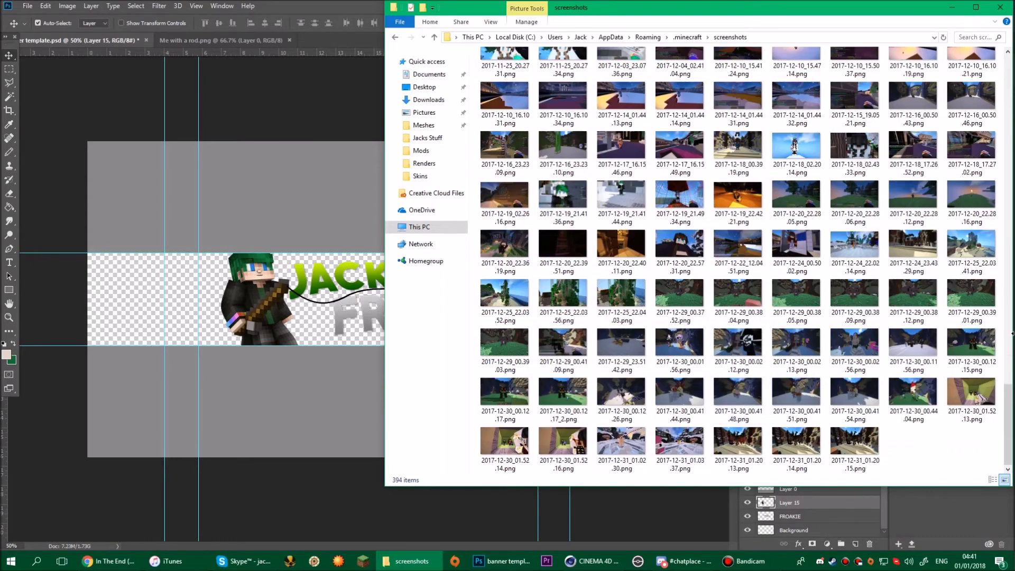
double_click(972, 248)
left_click_drag(793, 238, 344, 307)
left_click_drag(673, 129, 679, 113)
left_click_drag(528, 274, 224, 275)
key("Return")
Step: Toggle the AdamKsummer and AdamKTV colour correction groups on and off to compare their effect on the banner
scroll(808, 449, "up", 3)
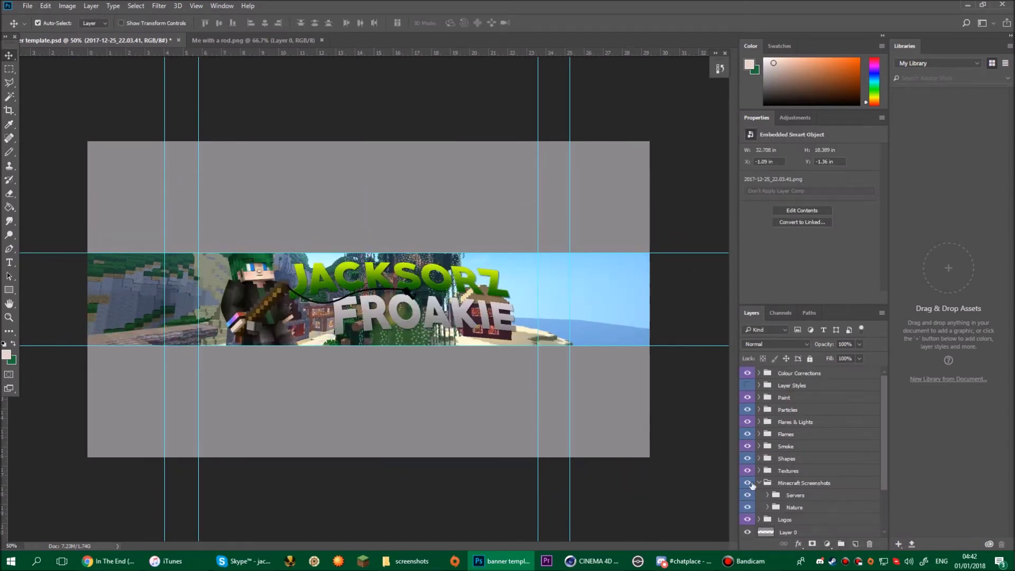
left_click(745, 389)
left_click(746, 386)
left_click(747, 397)
left_click(746, 397)
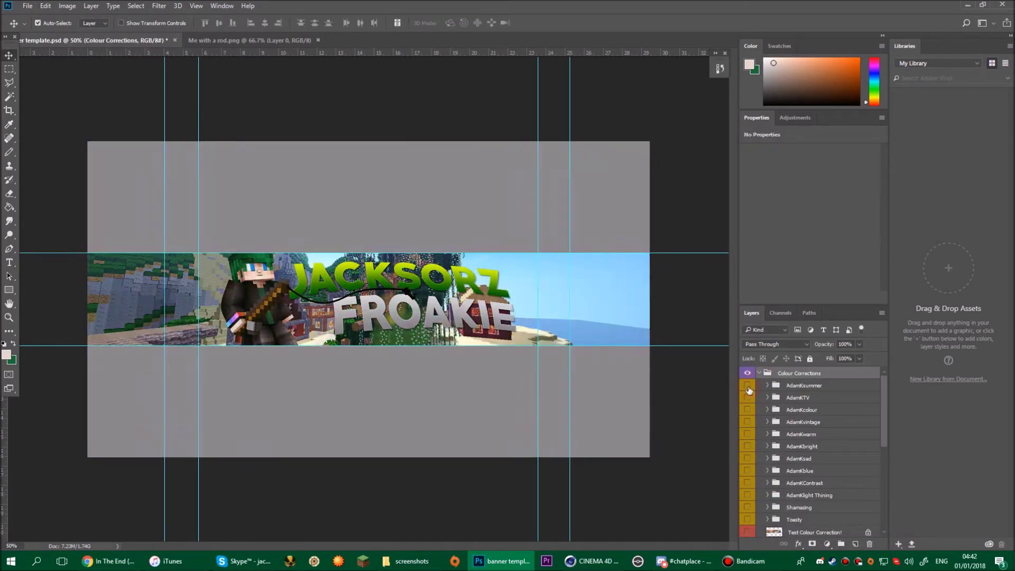
left_click(746, 397)
left_click(798, 397)
left_click(766, 397)
left_click(746, 398)
left_click(747, 386)
left_click(767, 397)
Step: Preview the remaining Colour Corrections groups and keep only AdamKTV turned on
left_click_drag(747, 397, 746, 520)
left_click(746, 409, "alt")
left_click(747, 397, "alt")
key("ctrl+plus")
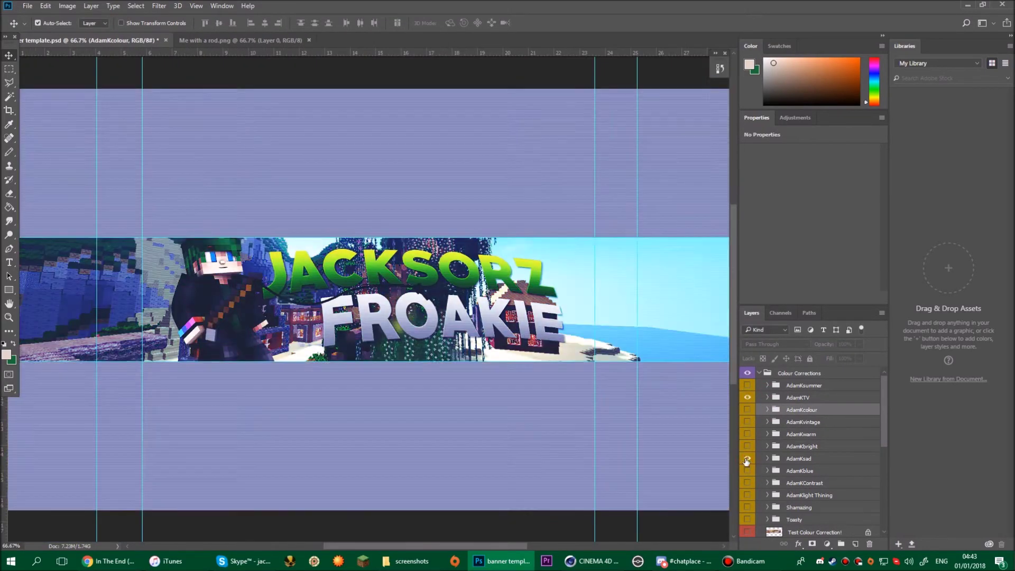
Step: Turn on the AdamKContrast colour correction group and lower its opacity
left_click(747, 482)
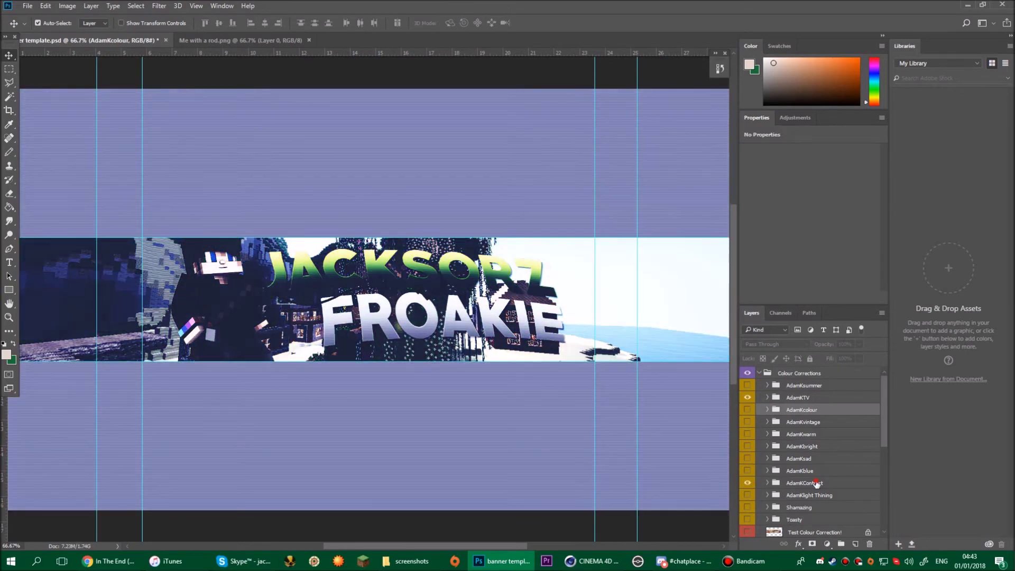
left_click(804, 482)
left_click_drag(859, 344, 829, 358)
left_click(767, 483)
left_click(808, 453)
left_click(804, 405)
left_click(757, 408)
Step: Turn on the AdamKbright group with reduced opacity and move it below AdamKContrast
left_click(747, 446)
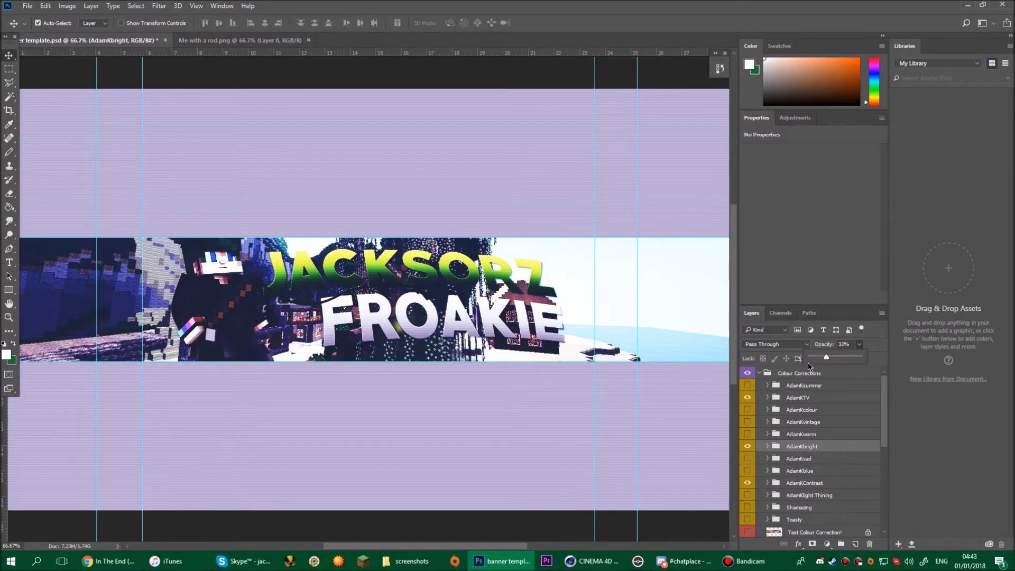
left_click(805, 447)
left_click_drag(806, 447, 806, 488)
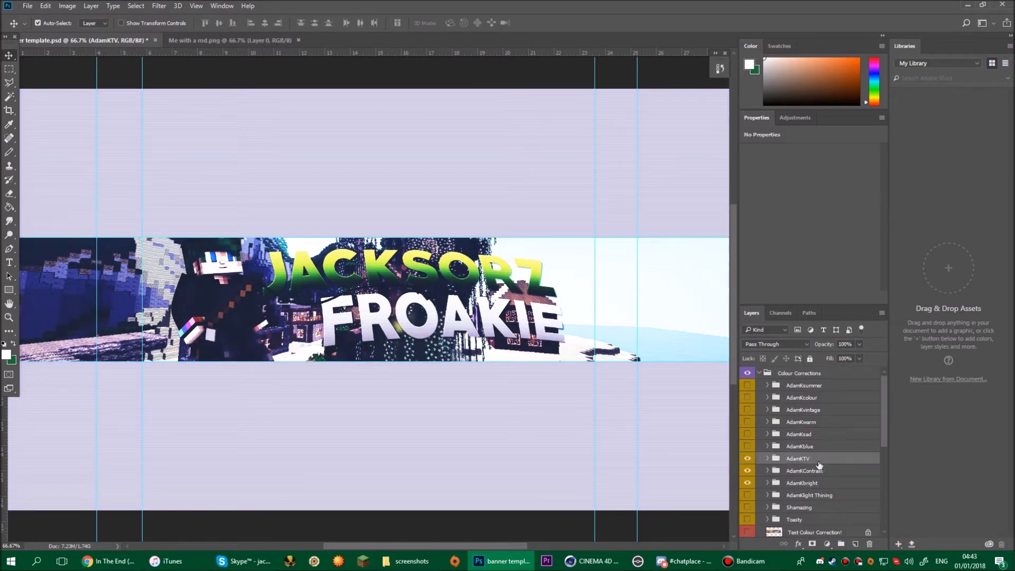
Step: Move the AdamKTV, AdamKContrast and AdamKbright groups out of Colour Corrections to directly above Layer 0 and lock them
left_click(801, 482, "shift")
key("ctrl+shift+bracketleft")
scroll(812, 471, "down", 3)
scroll(813, 470, "down", 3)
left_click(809, 358)
left_click_drag(387, 323, 387, 323)
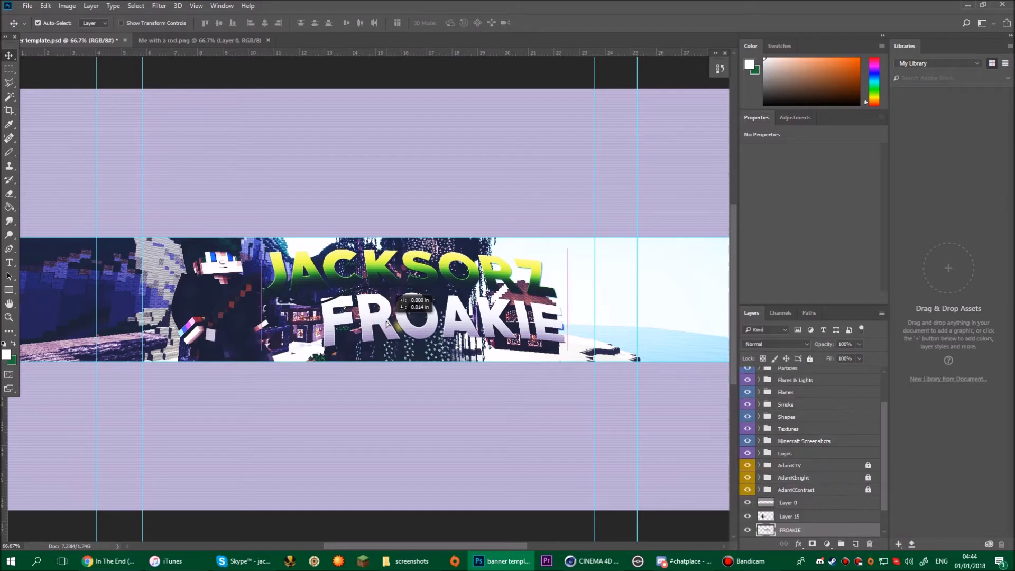
scroll(833, 494, "down", 1)
double_click(833, 493)
left_click(574, 230)
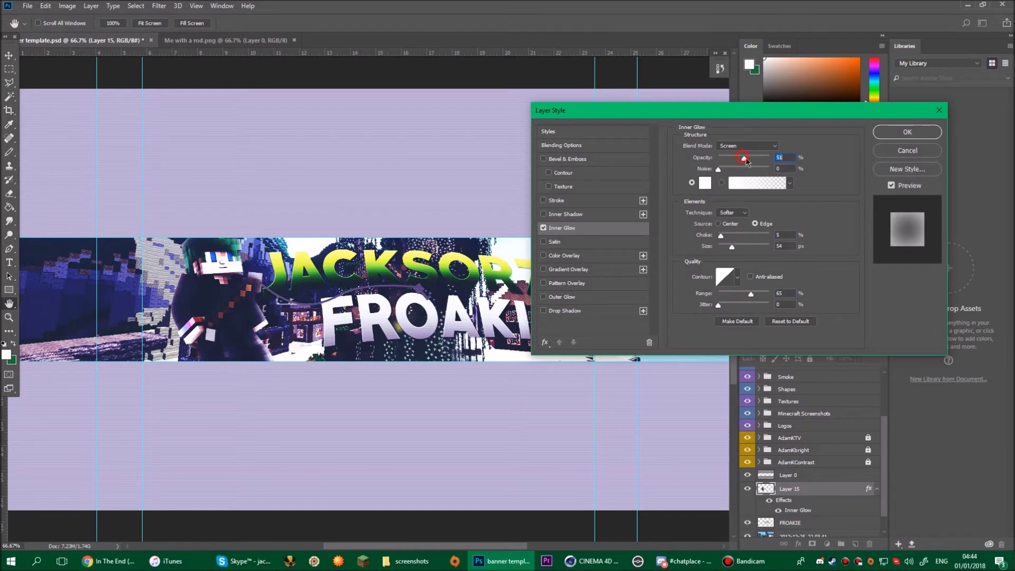
left_click(565, 310)
Step: Select the area along the outer edge of the character's arm with the Magic Wand
key("w")
scroll(178, 251, "up", 5)
scroll(356, 467, "down", 5)
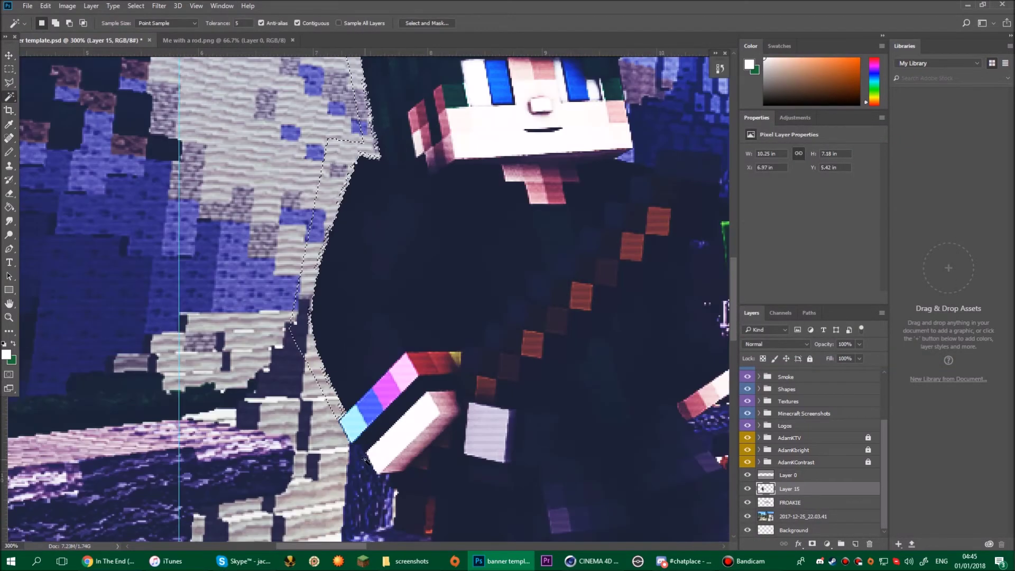
Step: Give the character an inner glow at 57% opacity and 49 px size, plus a drop shadow at 41% opacity and 0 px distance
double_click(9, 303)
left_click(798, 543)
left_click(561, 227)
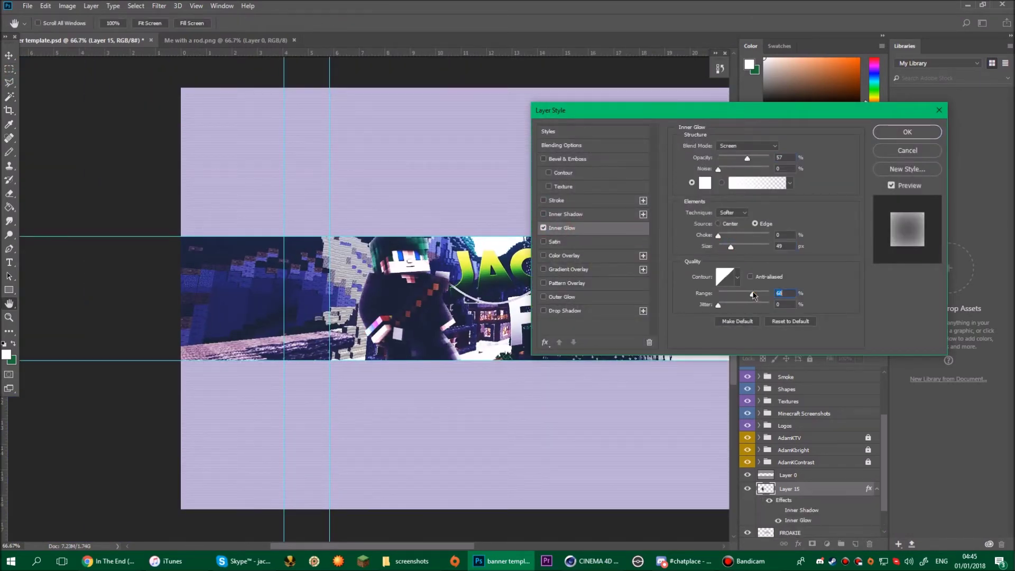
left_click(564, 310)
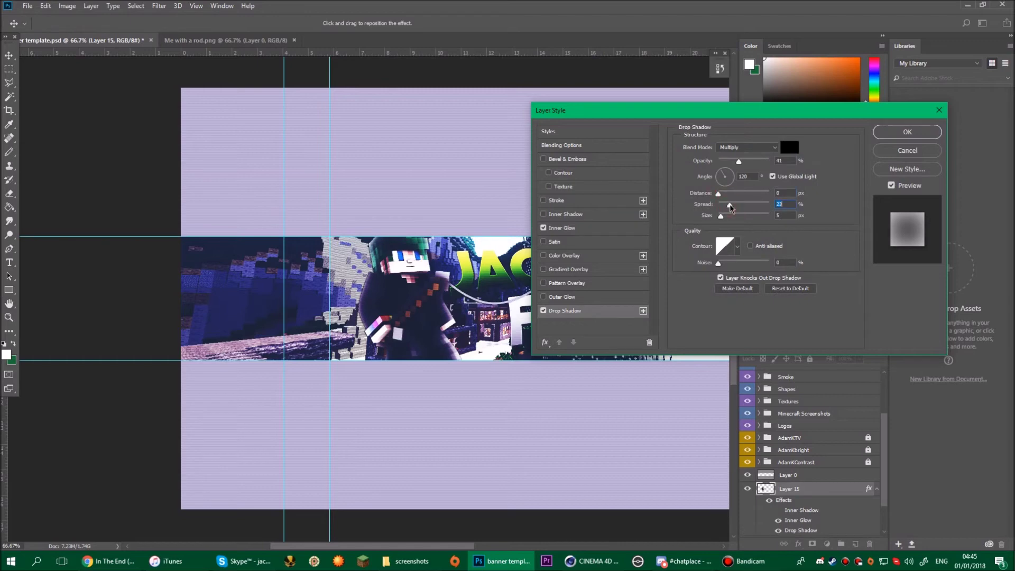
Step: Add a reversed linear white-to-transparent gradient overlay to the character and apply the layer style
left_click(568, 269)
left_click(776, 171)
double_click(653, 136)
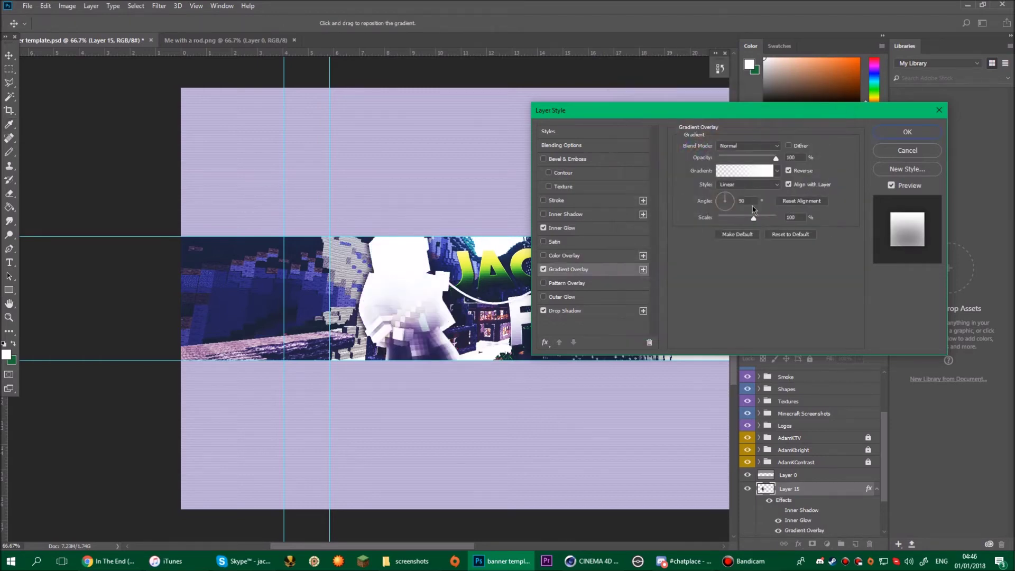
left_click(732, 199)
left_click(907, 131)
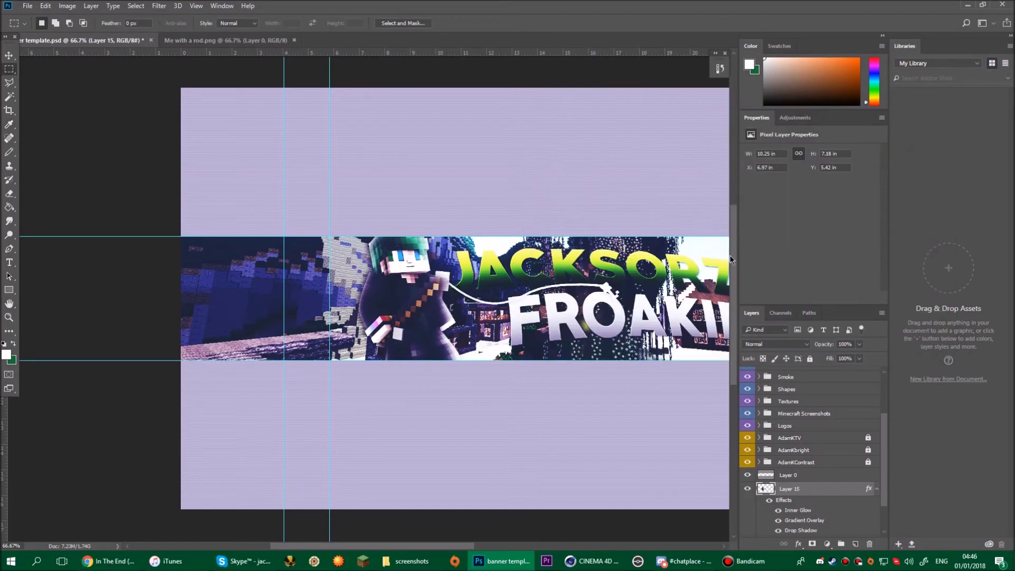
Step: Try an outer glow on the FROAKIE title layer, then replace it and the drop shadow with an inner glow
scroll(370, 296, "right", 5)
double_click(801, 524)
left_click(555, 296)
left_click(726, 236)
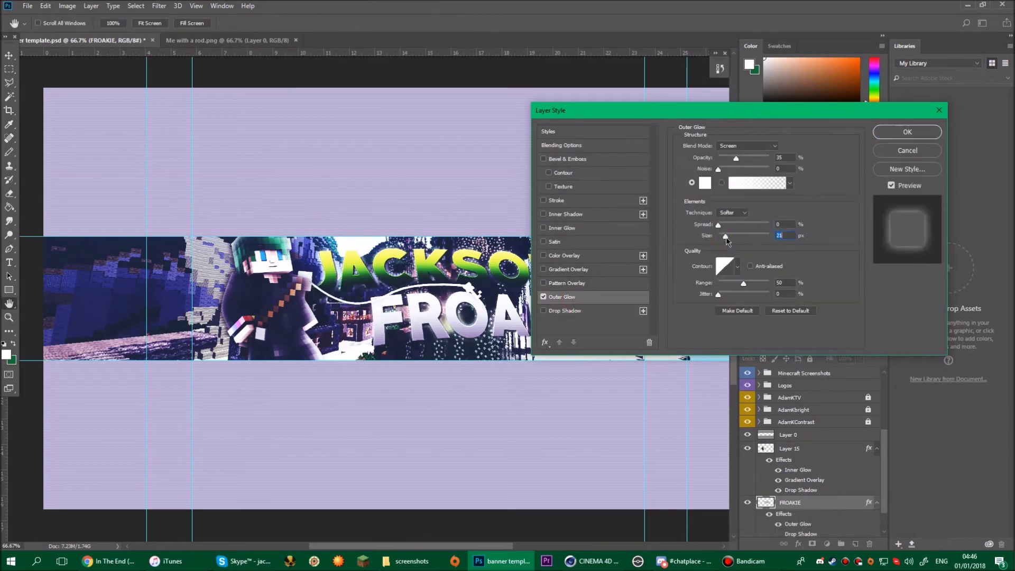
left_click(561, 228)
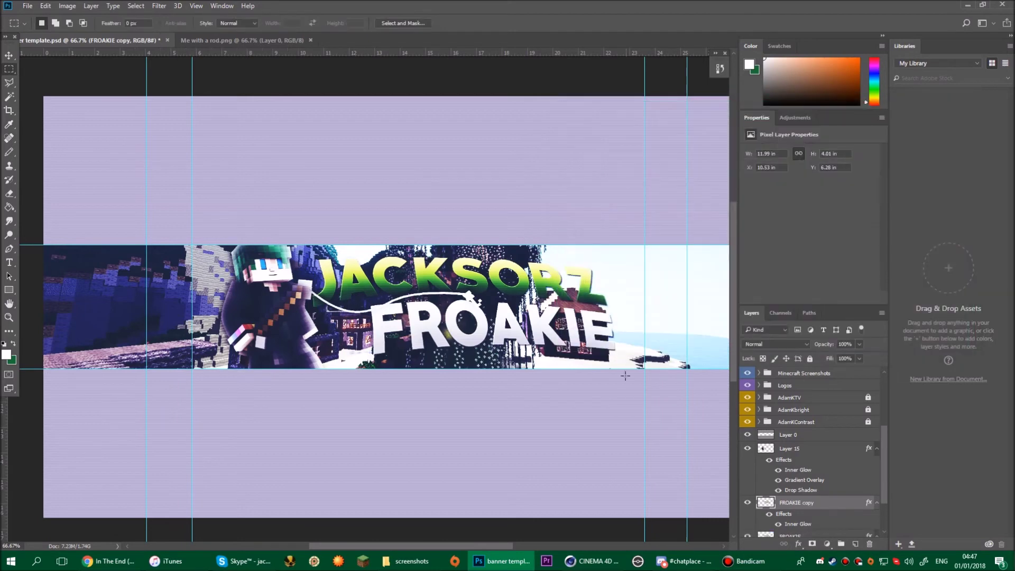
Step: Shift the FROAKIE copy slightly downward and place its layer directly below the original FROAKIE layer
left_click_drag(478, 294, 478, 299)
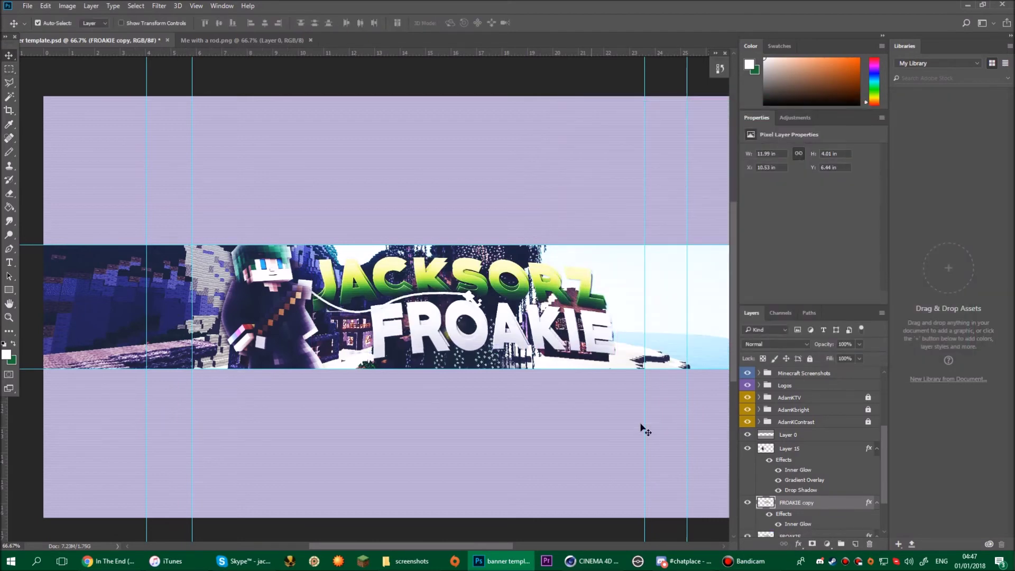
left_click_drag(798, 502, 819, 515)
Step: Give the FROAKIE copy a grey #818181 color overlay and an outer glow at 50% opacity and 29 px size
double_click(841, 501)
left_click(589, 254)
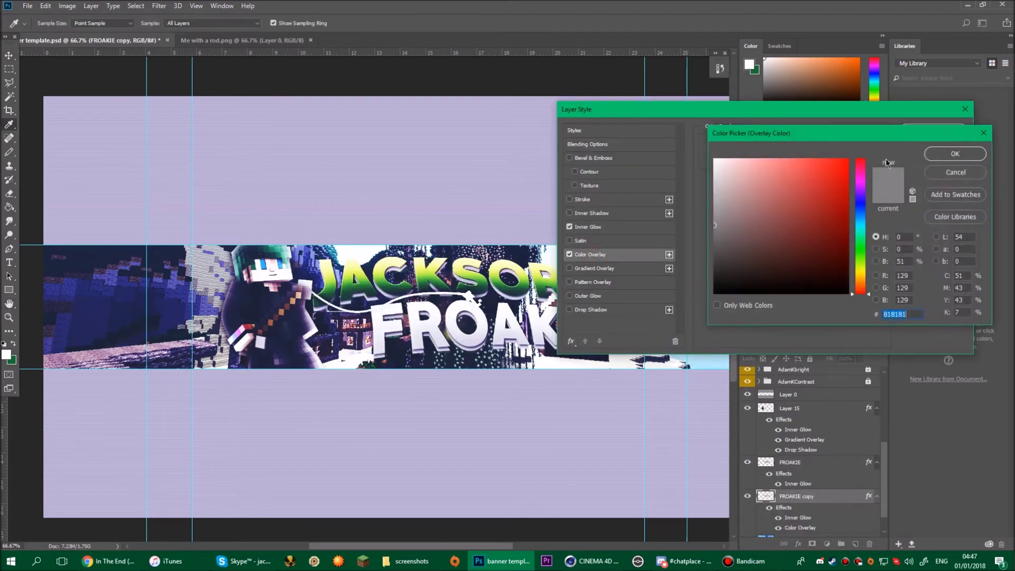
key("Escape")
left_click(587, 296)
left_click(750, 236)
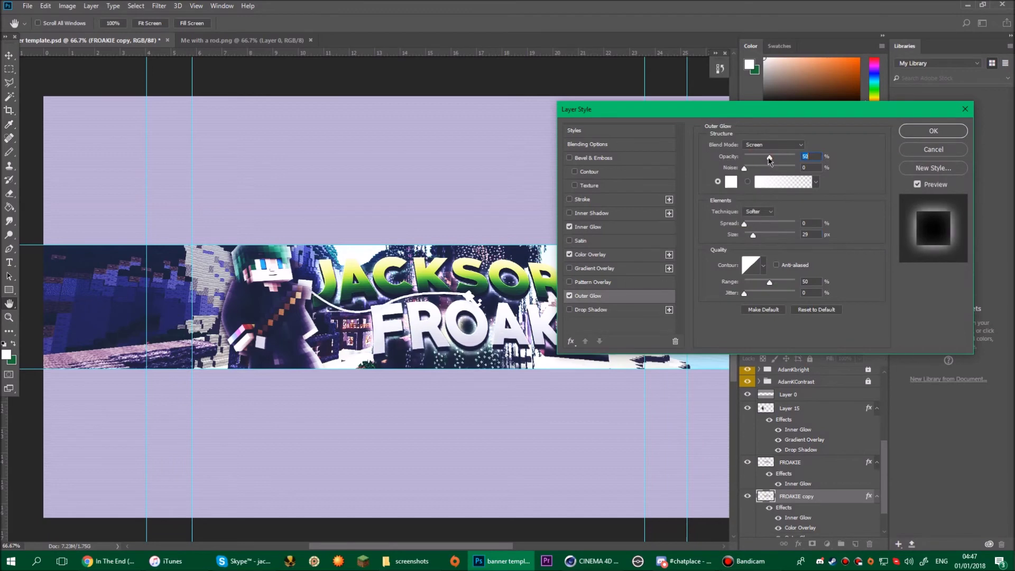
key("Return")
key("ctrl+minus")
key("v")
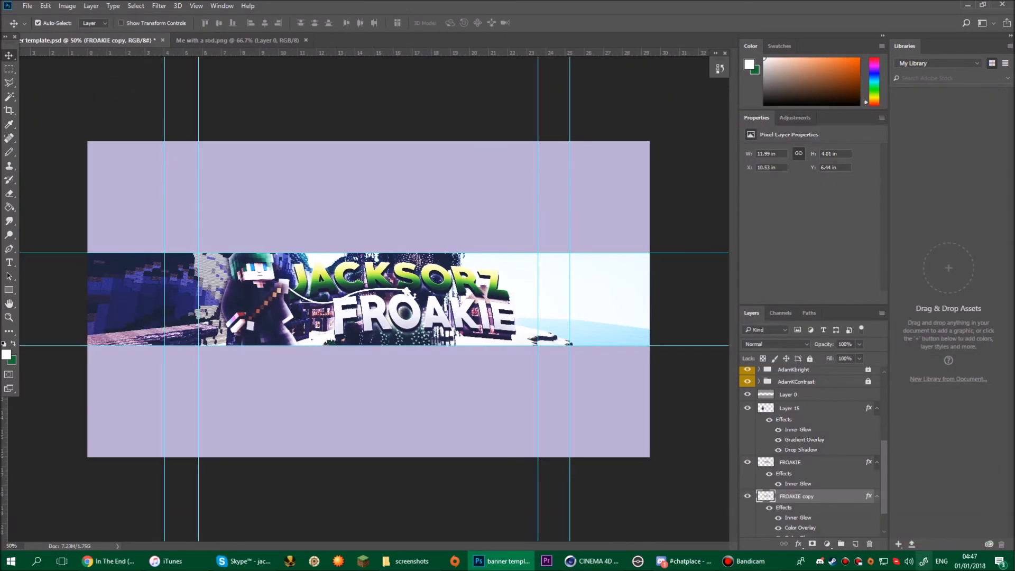
Step: Show the (6).png overlay from the Particles group and select its layer
scroll(822, 389, "up", 5)
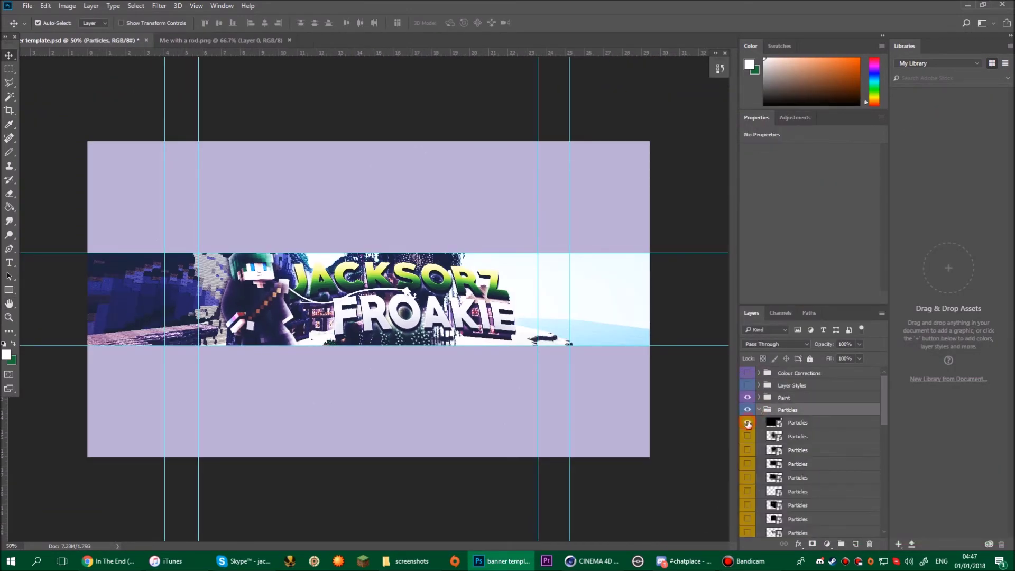
left_click(747, 422)
left_click(816, 492)
scroll(824, 402, "up", 3)
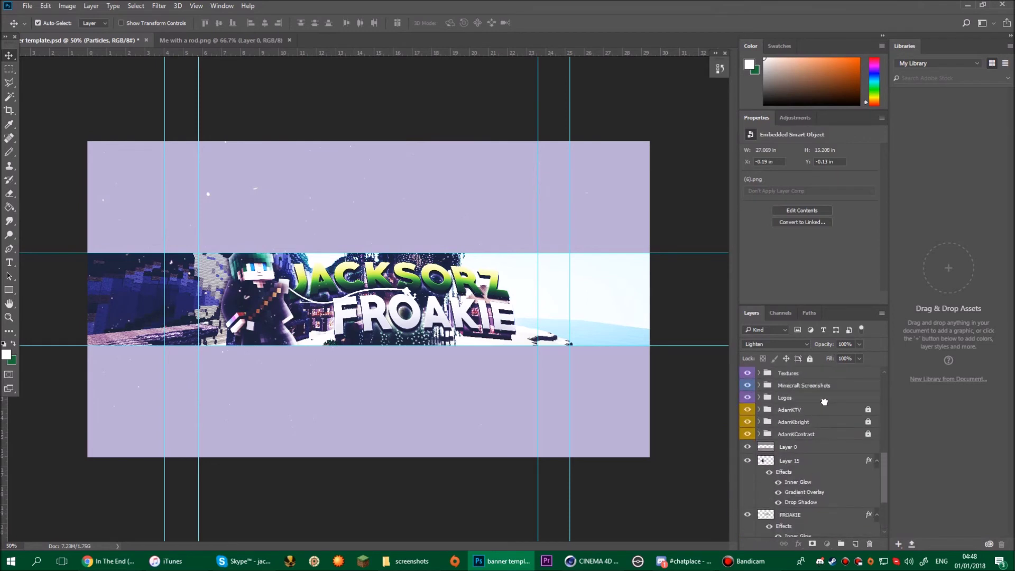
Step: Enlarge the particles overlay to about 33 by 18.5 in and move its layer directly below Layer 15
key("ctrl+t")
left_click_drag(601, 428, 676, 468)
key("Return")
left_click_drag(793, 397, 818, 493)
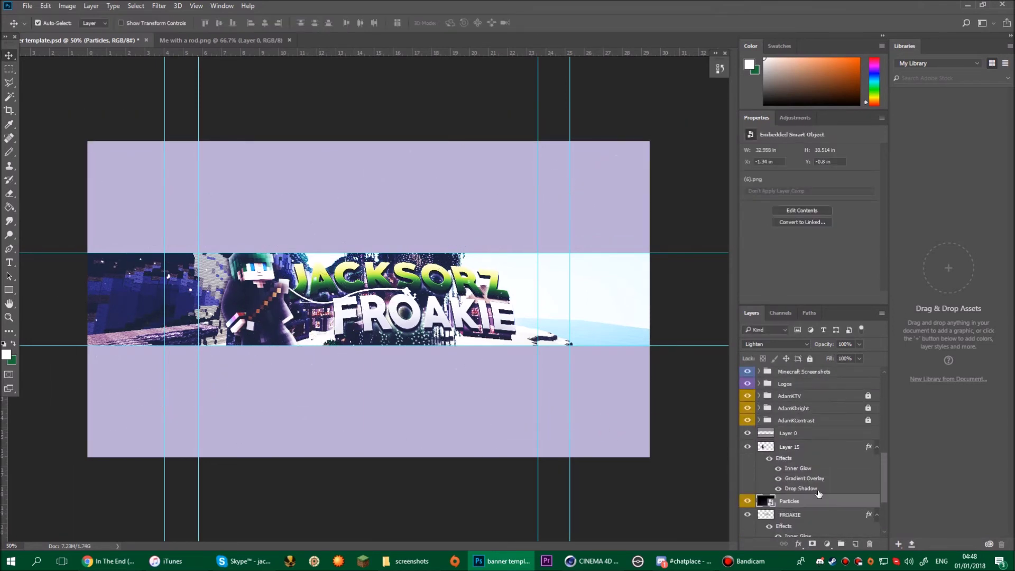
Step: Preview the overlays in the Paint group on the banner and collapse the group
scroll(808, 433, "up", 3)
left_click(759, 397)
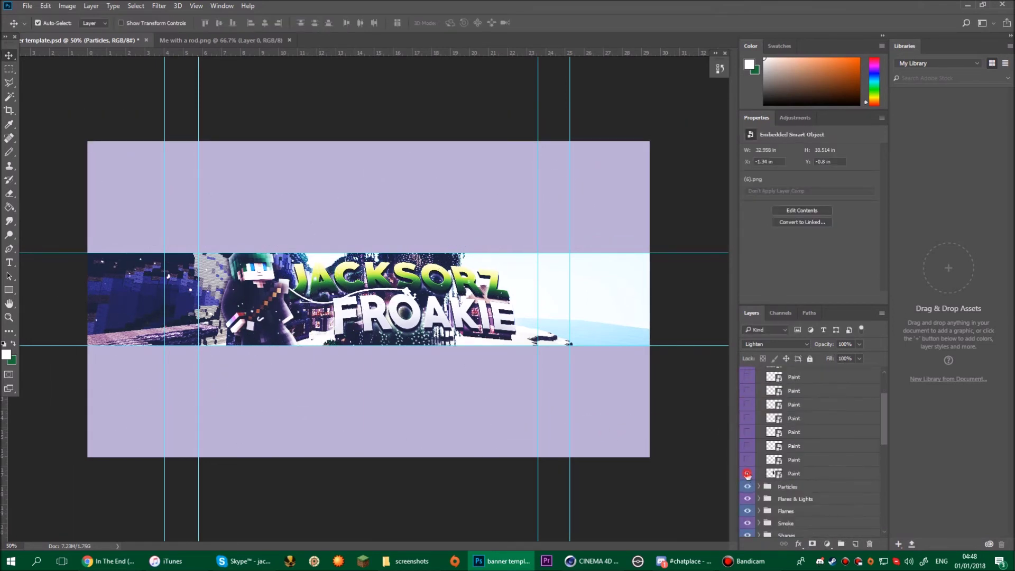
scroll(751, 471, "up", 3)
left_click(758, 397)
Step: Open the Lights group inside Flares & Lights and preview its overlays on the banner
left_click(758, 421)
left_click(766, 434)
left_click(766, 435)
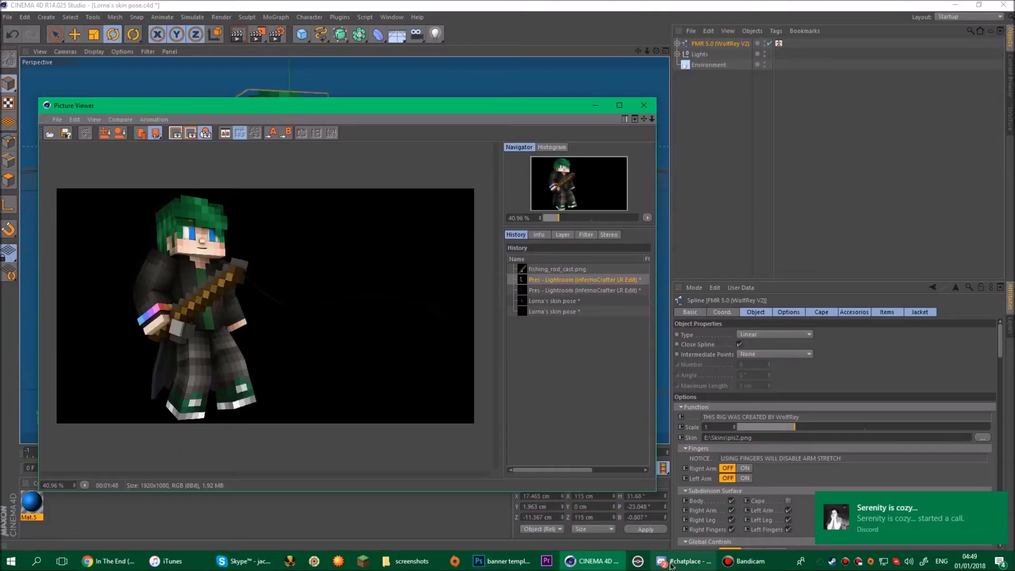
key("alt+Tab")
left_click(748, 434)
scroll(755, 465, "down", 1)
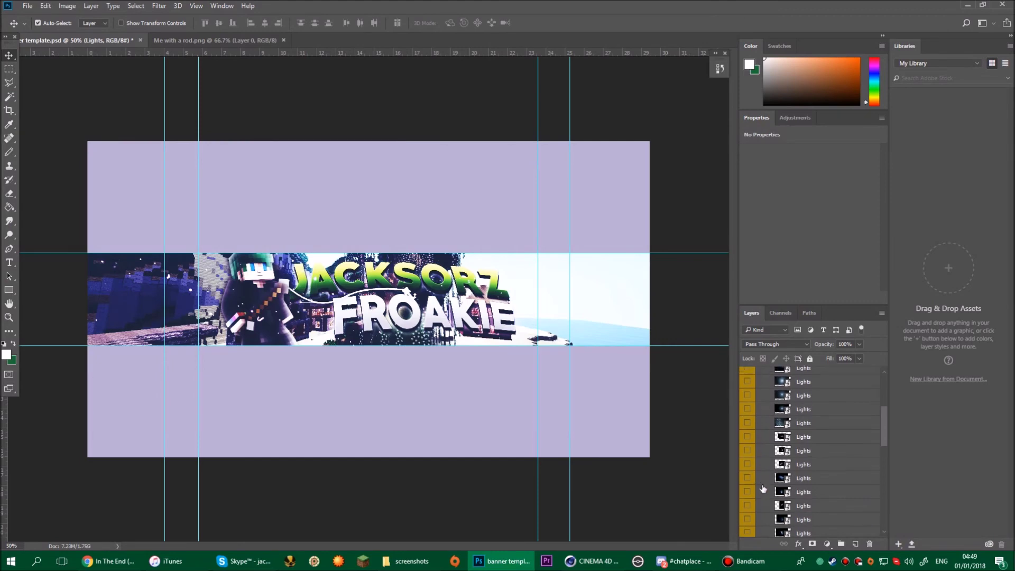
scroll(745, 485, "up", 2)
left_click(746, 507)
left_click(745, 507)
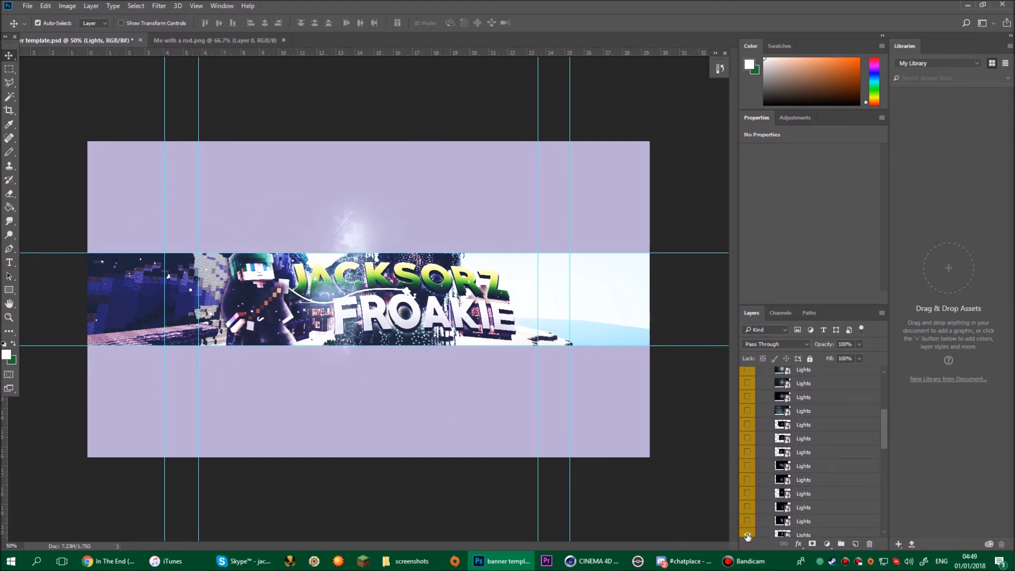
Step: Move the soft round Lights overlay directly above the Particles layer and shift it to about X 2.77 in, Y -3.06 in
left_click(746, 422)
left_click(826, 410)
scroll(839, 475, "down", 5)
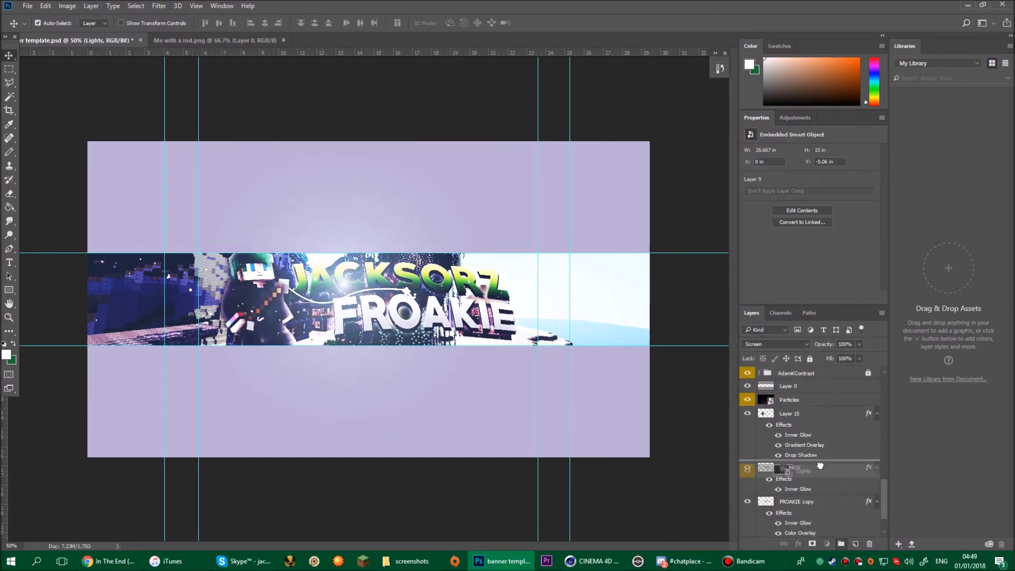
left_click_drag(348, 292, 383, 226)
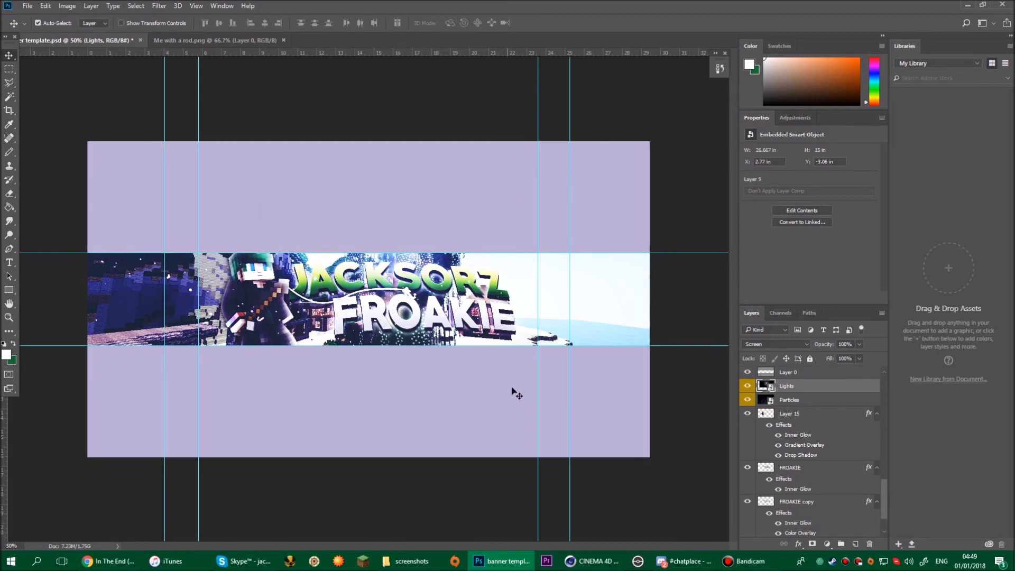
Step: Open the Abstract group inside Textures and preview its overlays on the banner
scroll(808, 449, "down", 5)
left_click(787, 429)
left_click(767, 466)
left_click(748, 478)
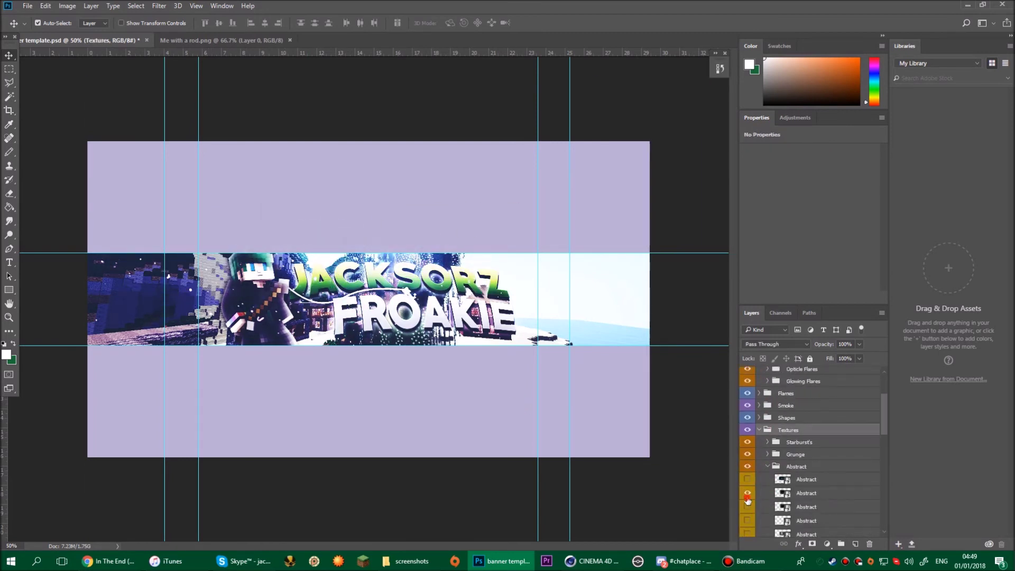
left_click(746, 494)
Step: Shift the Lights overlay to about X 3.19 in, Y -2.95 in and lock the Lights and Particles layers
scroll(746, 495, "down", 2)
mouse_move(322, 339)
left_mouse_down()
mouse_move(412, 262)
mouse_move(326, 338)
left_mouse_up()
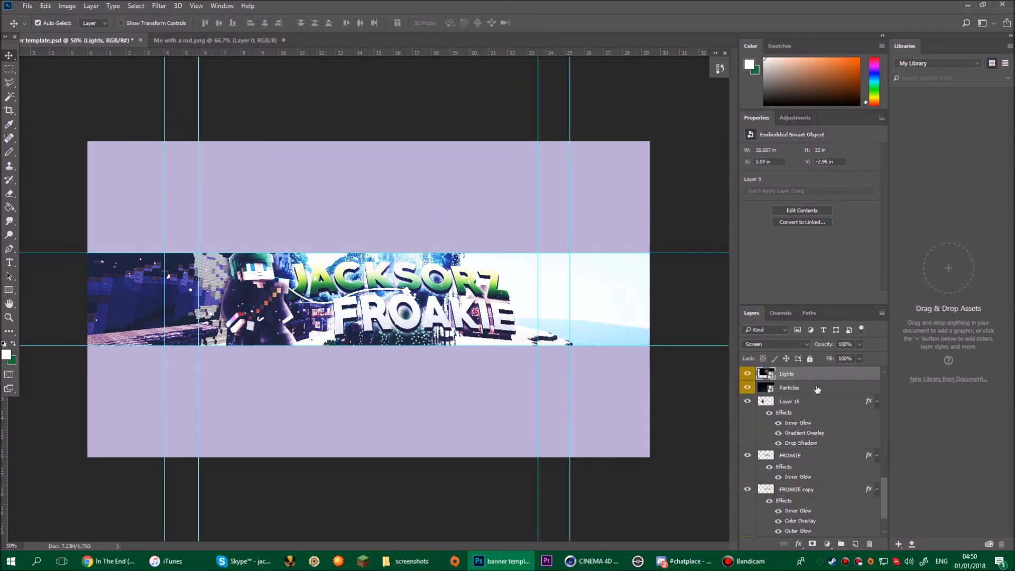
scroll(816, 389, "up", 1)
Step: Place an Abstract overlay over the title area at about X 4.83 in, Y 3.61 in and move its layer behind the title text
scroll(807, 394, "up", 3)
left_click(746, 398)
left_click(789, 398)
left_click_drag(326, 291, 338, 330)
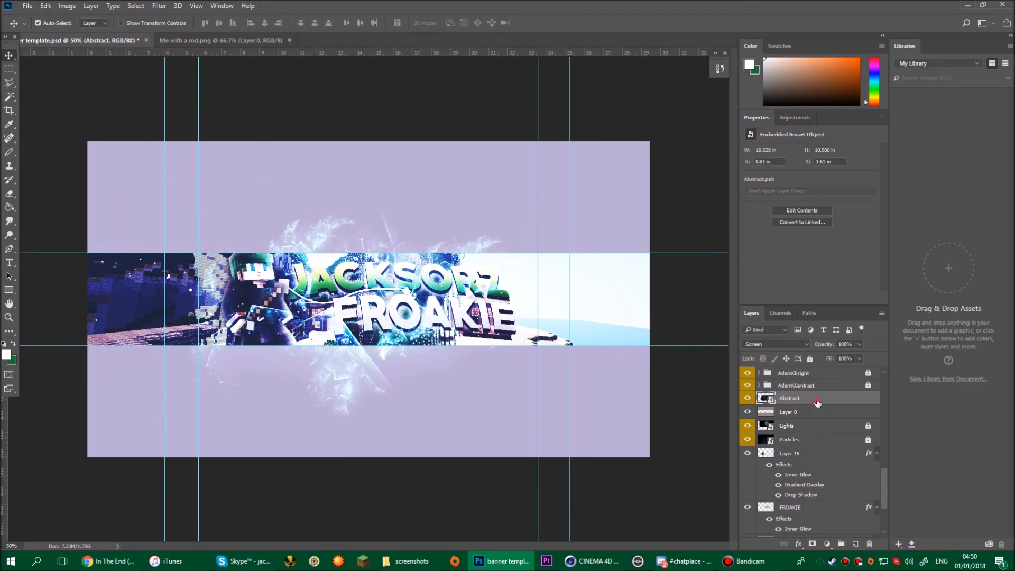
scroll(809, 476, "down", 2)
left_click(799, 503)
Step: Delete the unused resource groups above the AdamKTV group
scroll(808, 449, "up", 3)
left_click(759, 531)
scroll(804, 429, "up", 3)
right_click(804, 429)
left_click(464, 212)
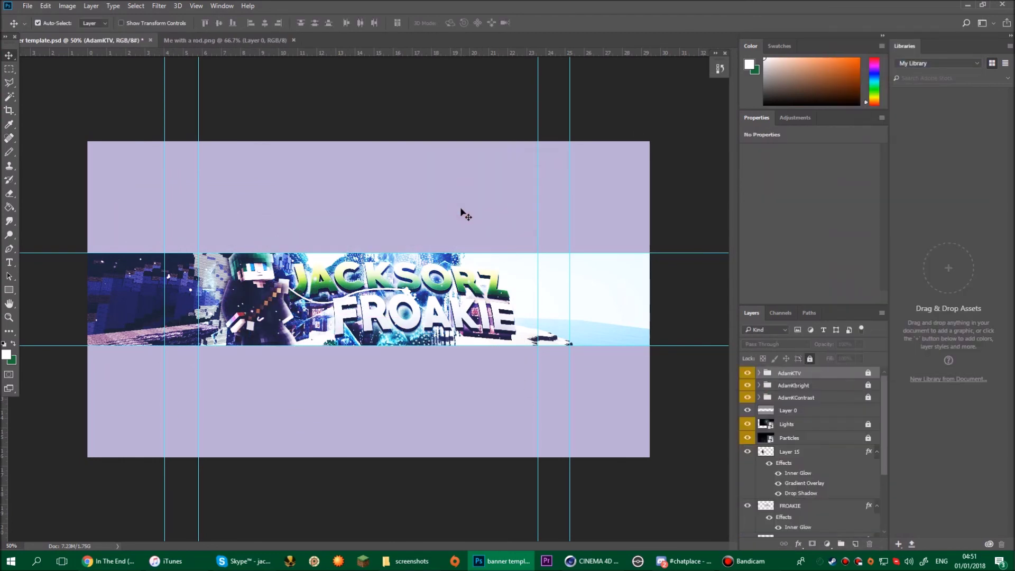
Step: Merge all the layers into a single layer and save the document under the name New Banner
right_click(803, 414)
left_click(841, 365)
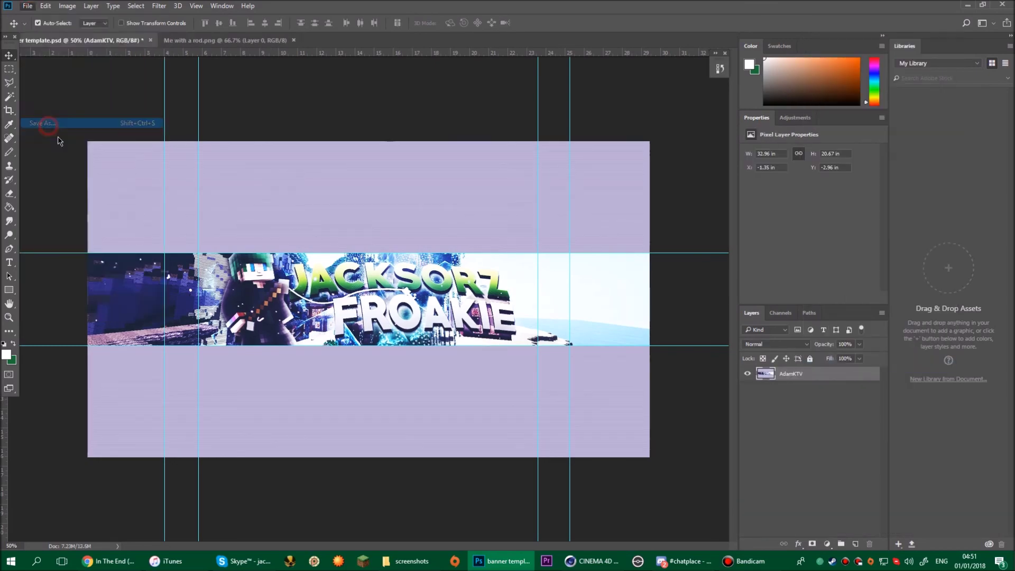
type("New Banner")
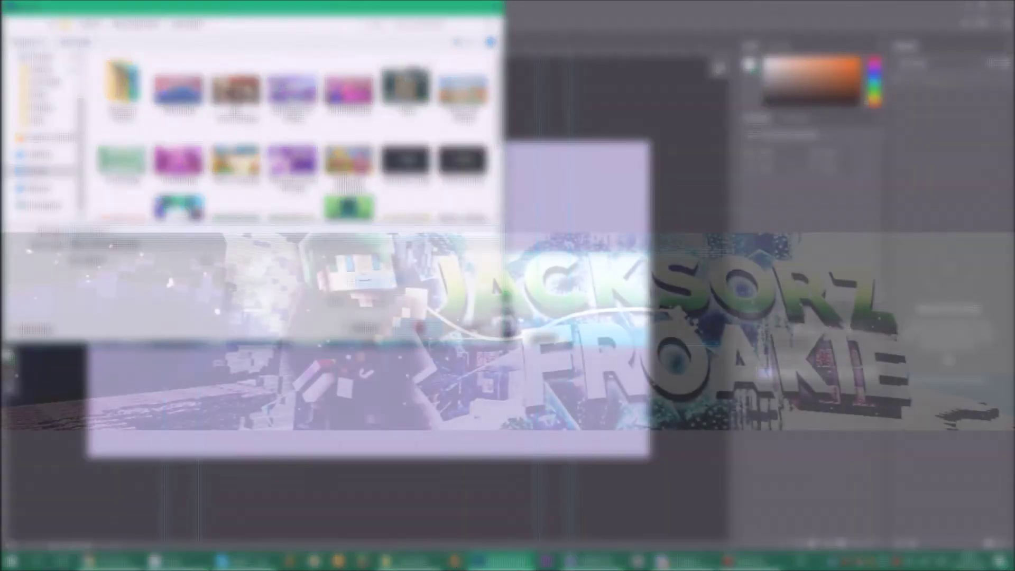